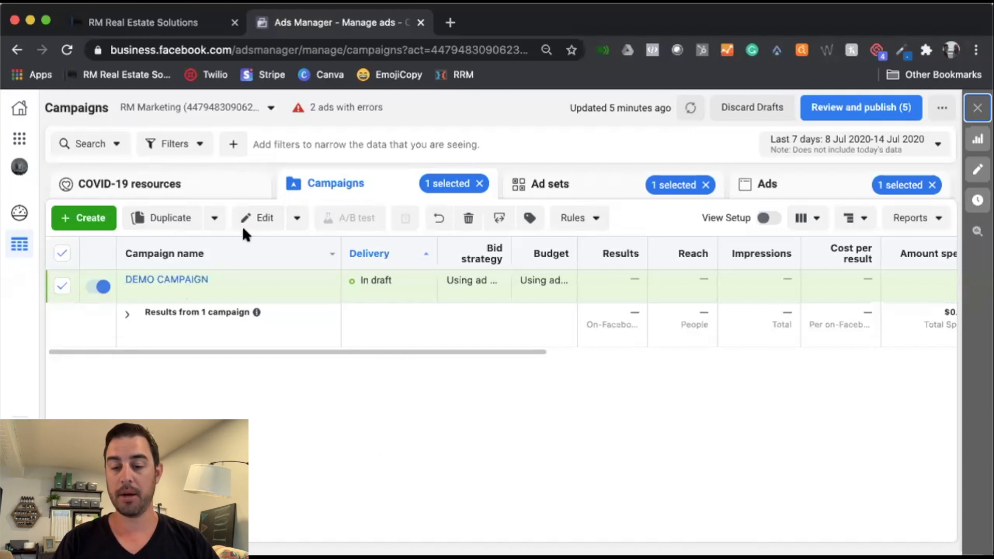
# Show the ad sets of DEMO CAMPAIGN and open the "What NOT to Do" ad set for editing
pyautogui.click(609, 185)
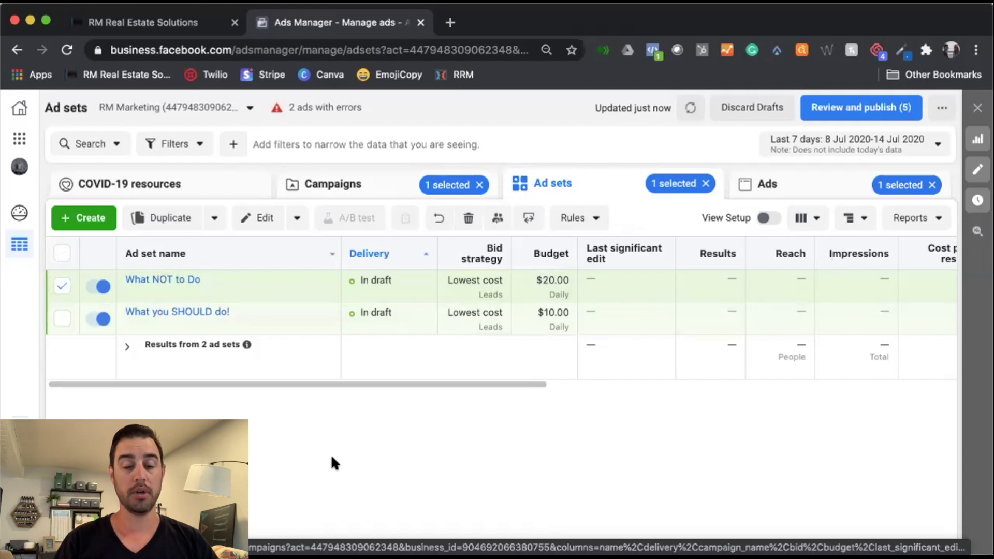
pyautogui.moveTo(205, 296)
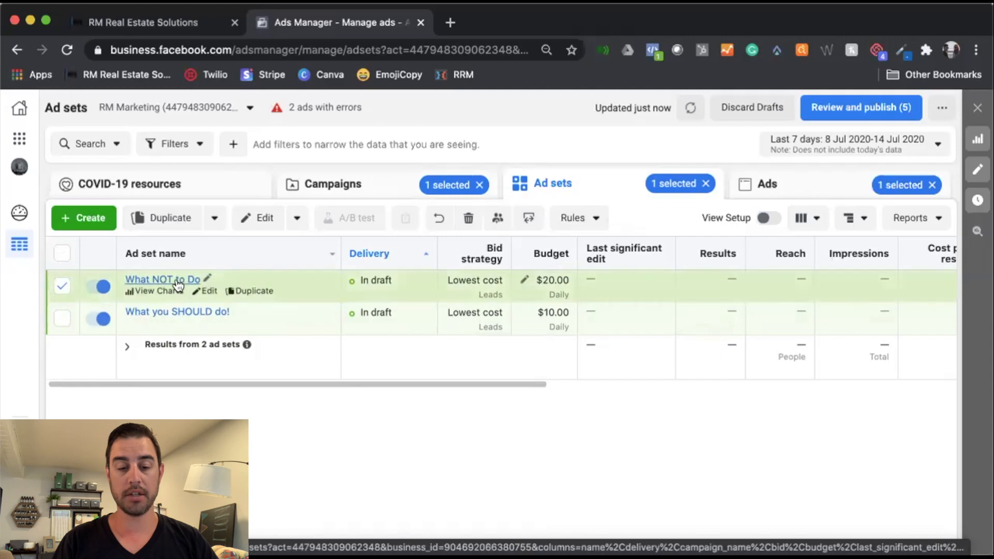
pyautogui.click(205, 291)
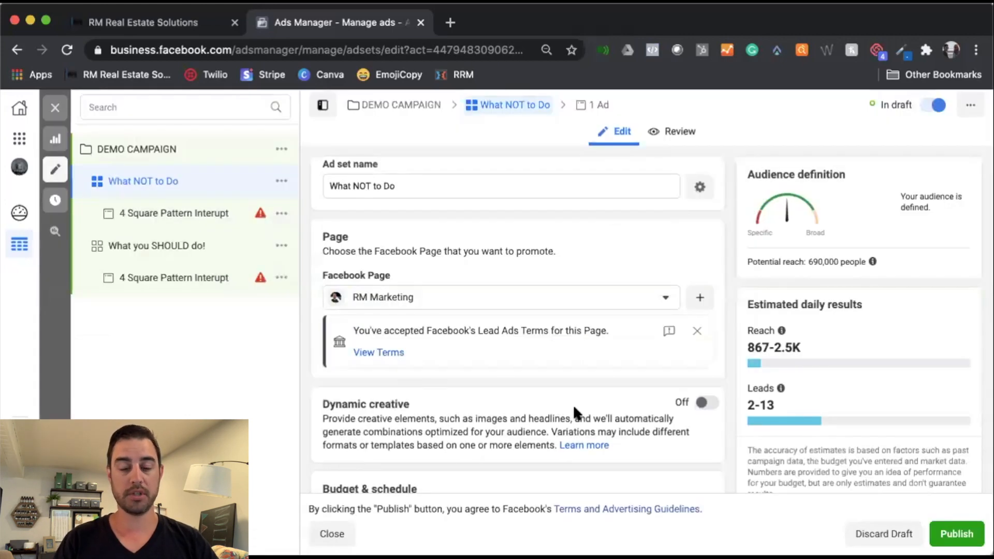
# Review the ad set's budget, schedule, location, age and gender settings together with its potential reach
pyautogui.scroll(-5, 592, 362)
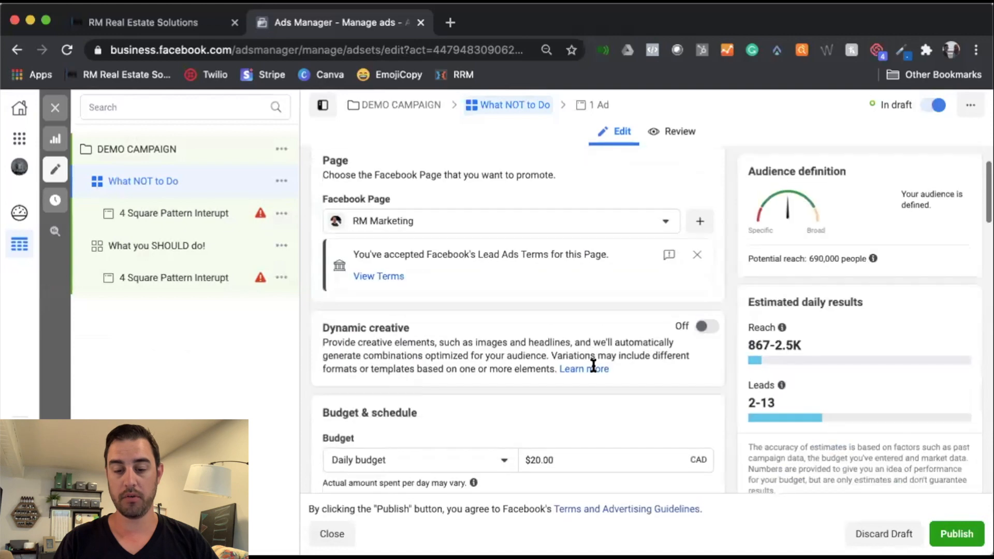
pyautogui.scroll(-6, 723, 322)
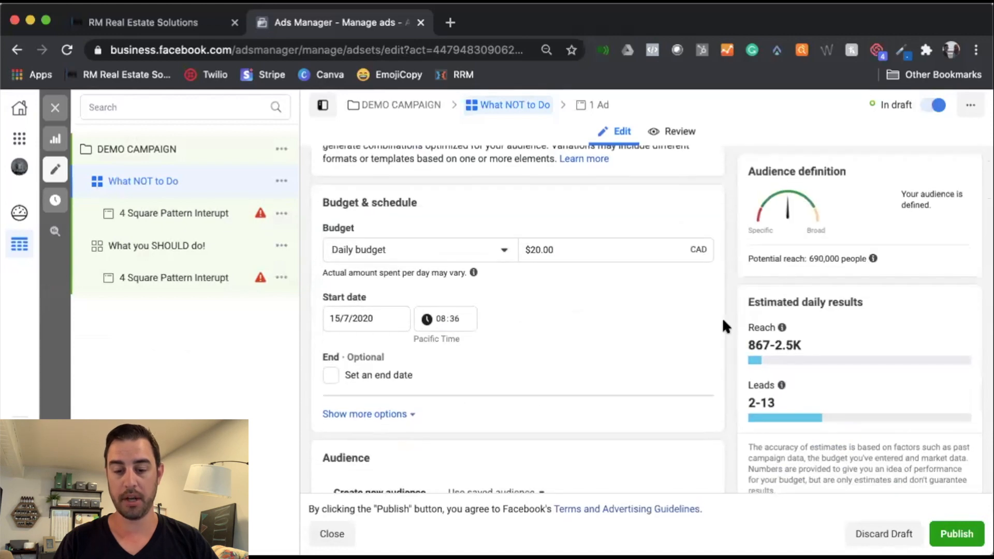
pyautogui.scroll(-2, 723, 318)
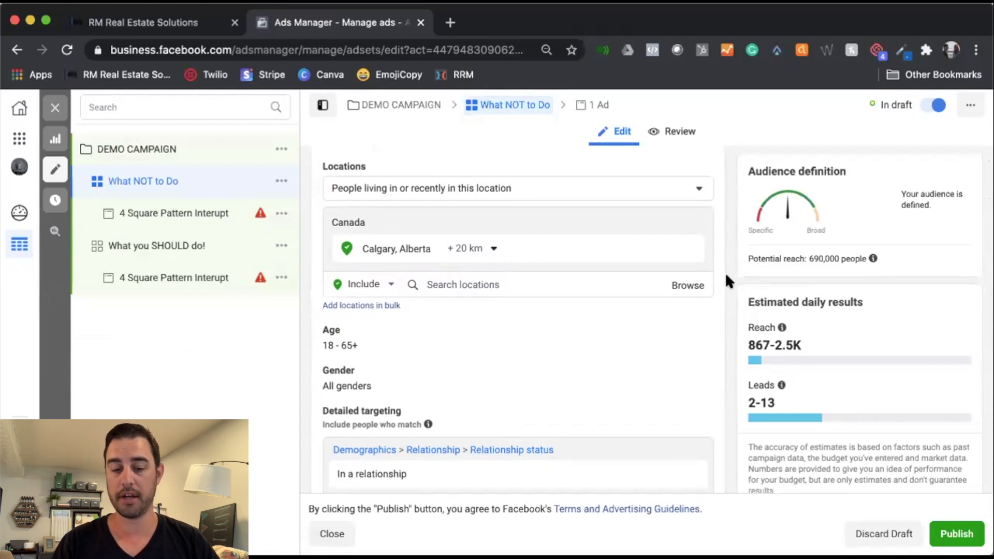
pyautogui.scroll(-3, 725, 274)
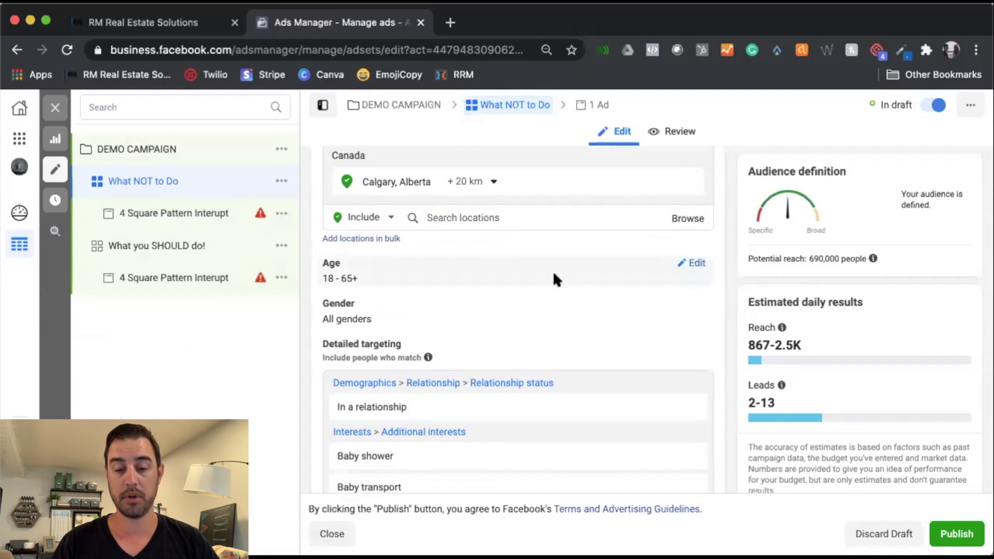
pyautogui.scroll(-1, 553, 274)
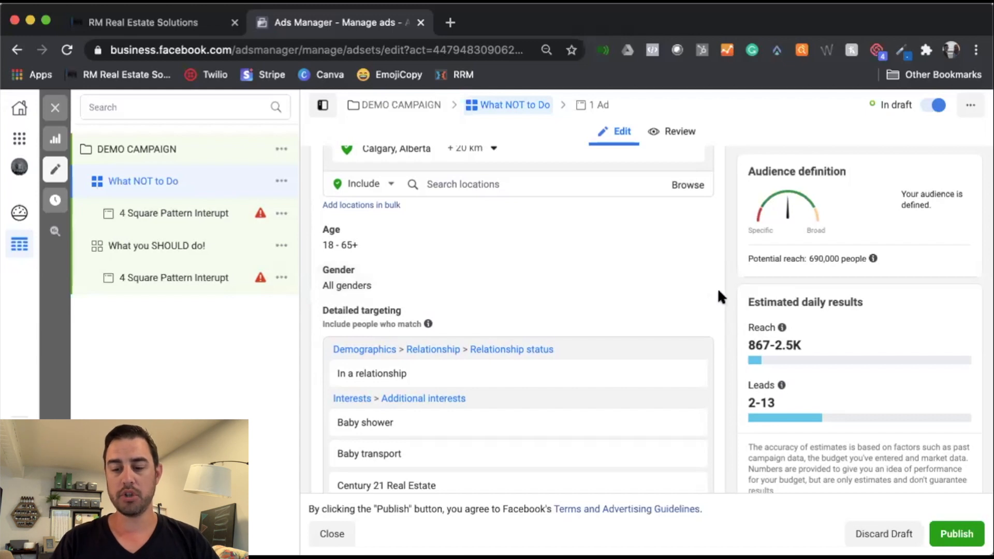
pyautogui.moveTo(749, 258); pyautogui.dragTo(909, 256)
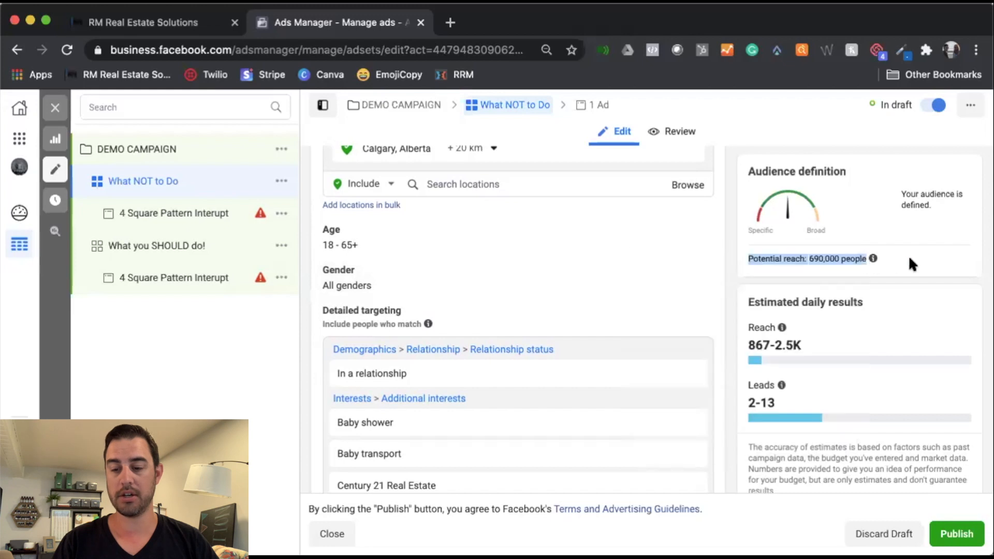
pyautogui.click(908, 256)
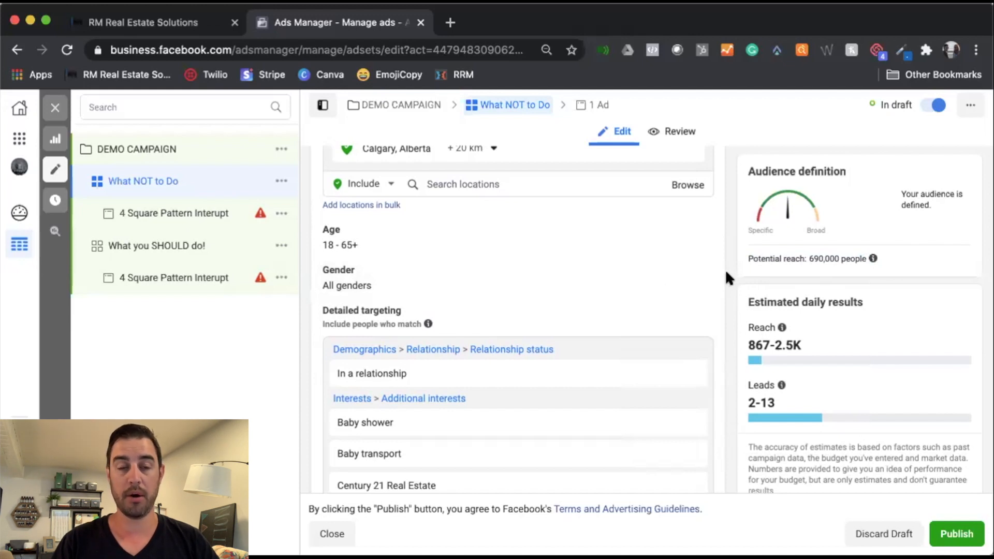
# Examine the whole list of demographics and interests included in the "What NOT to Do" ad set's detailed targeting
pyautogui.moveTo(711, 274)
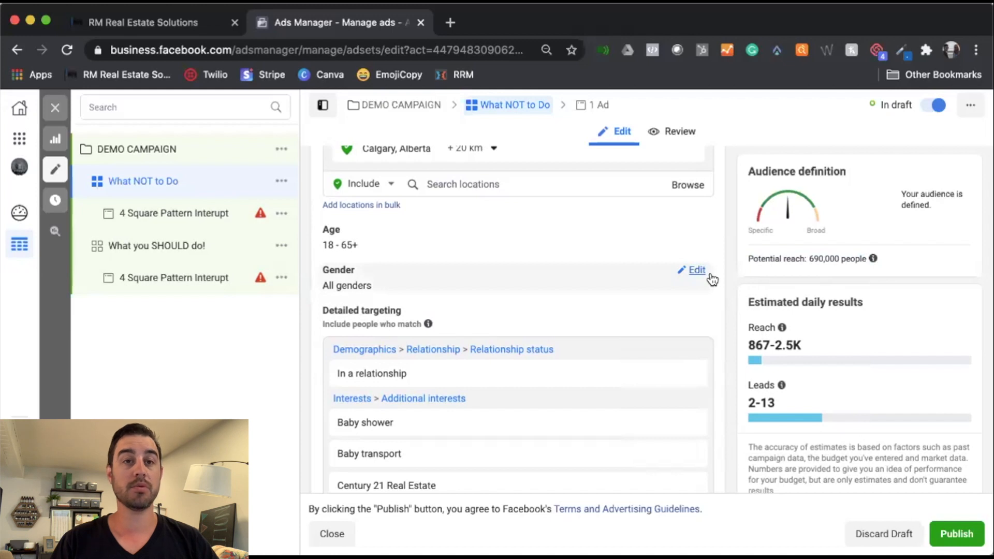
pyautogui.scroll(-3, 711, 274)
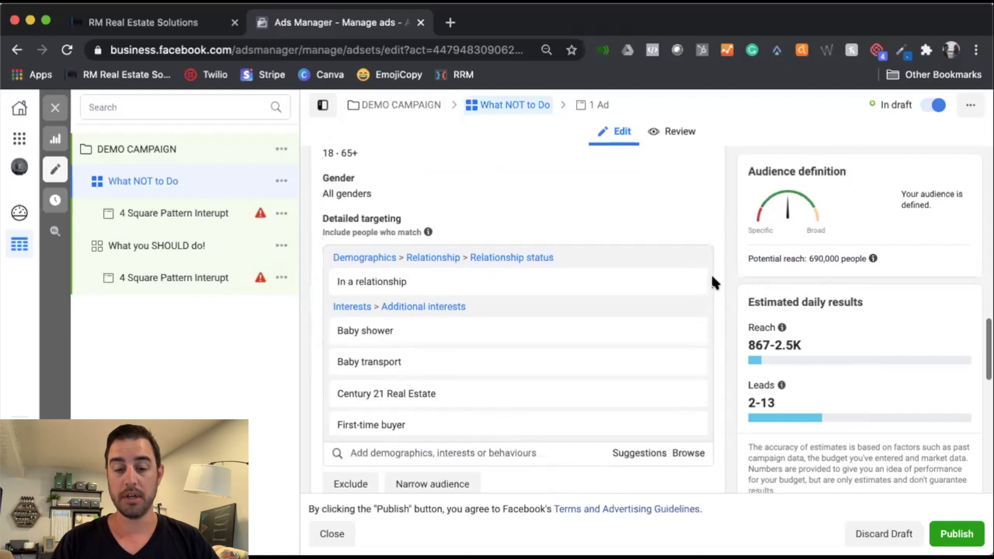
pyautogui.moveTo(608, 247)
pyautogui.scroll(-6, 608, 246)
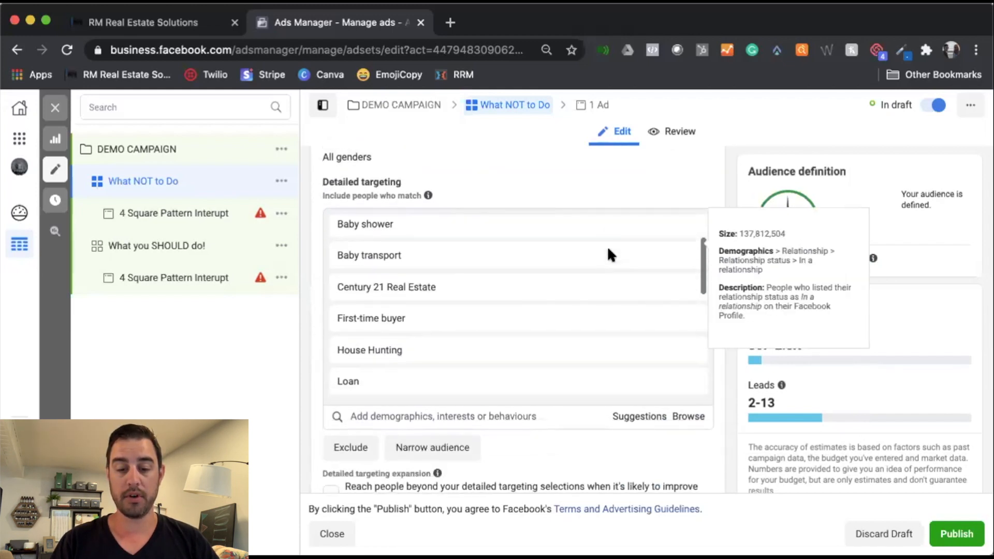
pyautogui.scroll(-2, 608, 246)
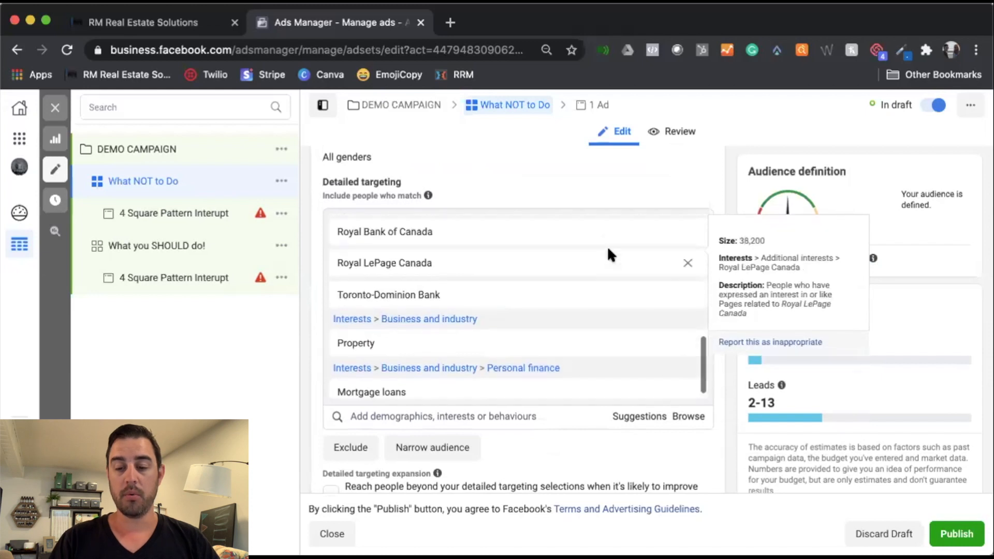
pyautogui.scroll(8, 608, 247)
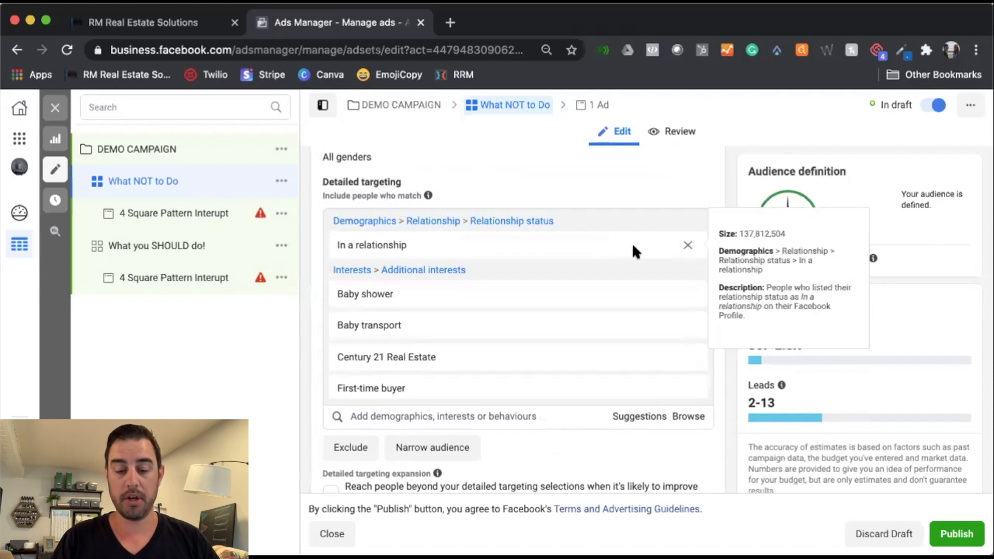
pyautogui.scroll(-2, 635, 249)
pyautogui.scroll(-1, 632, 243)
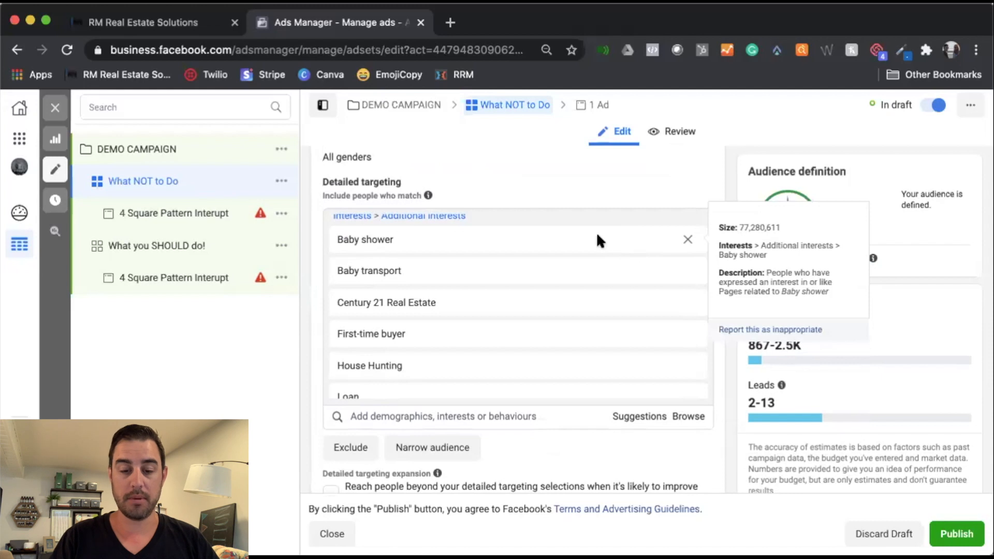
pyautogui.moveTo(557, 266)
pyautogui.moveTo(551, 290)
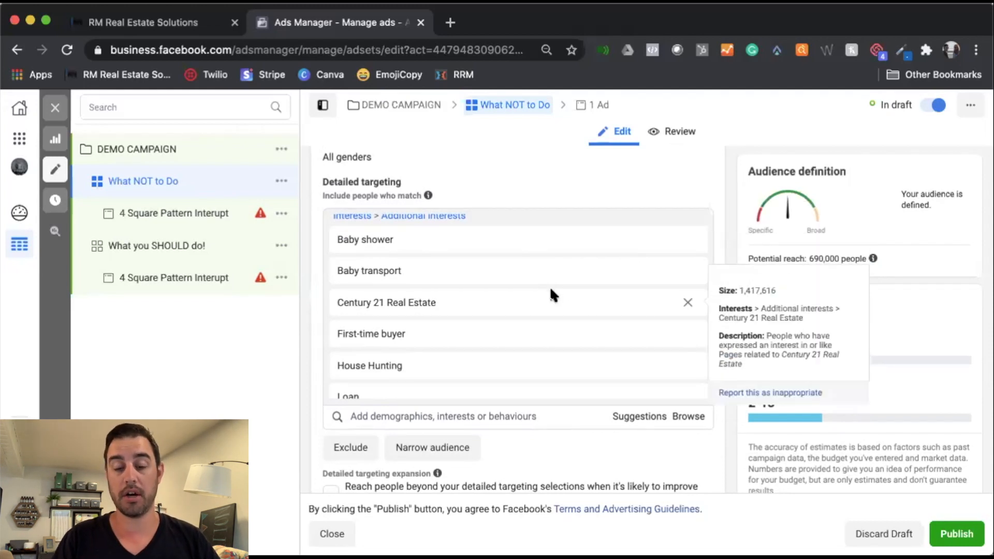
pyautogui.scroll(-1, 550, 294)
pyautogui.moveTo(528, 308)
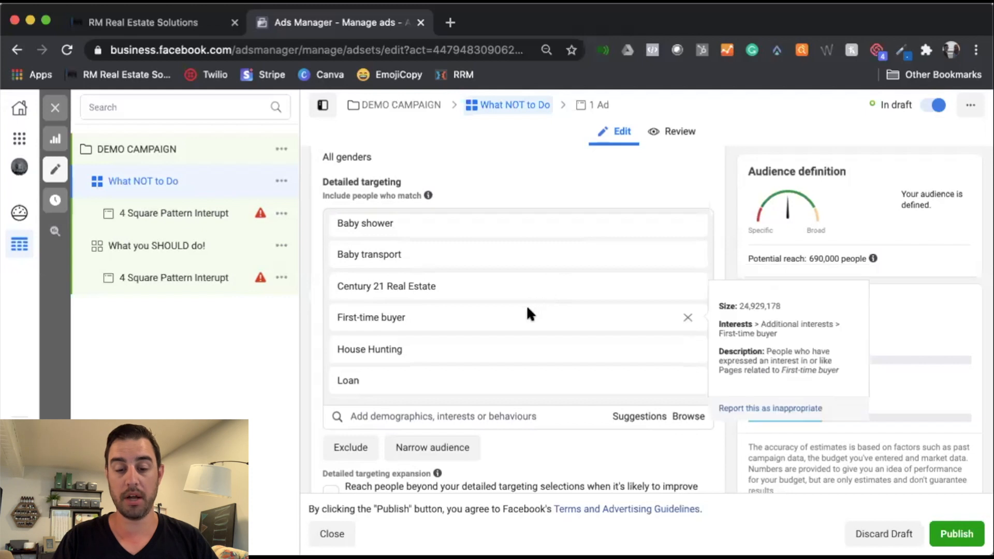
pyautogui.scroll(-1, 528, 308)
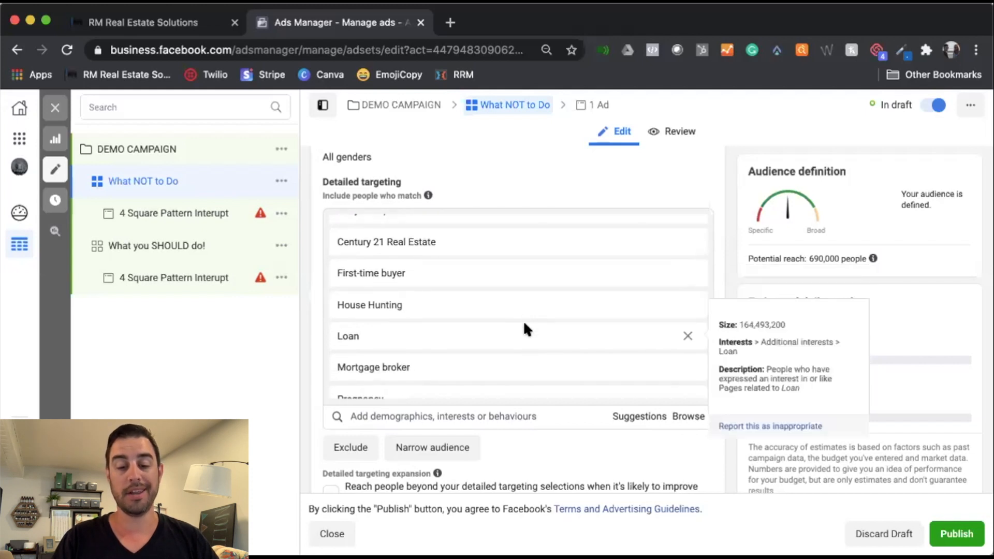
pyautogui.scroll(-1, 525, 325)
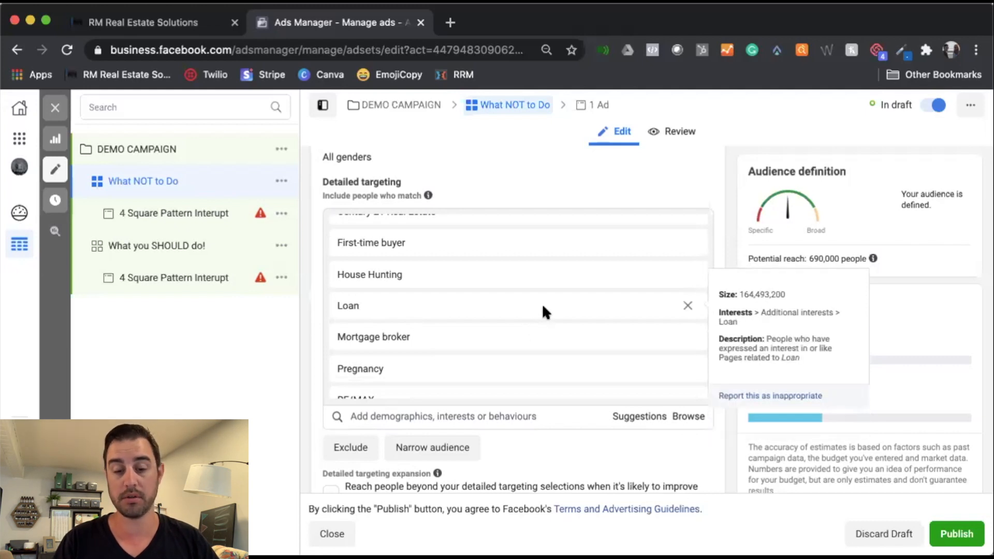
pyautogui.scroll(-3, 536, 306)
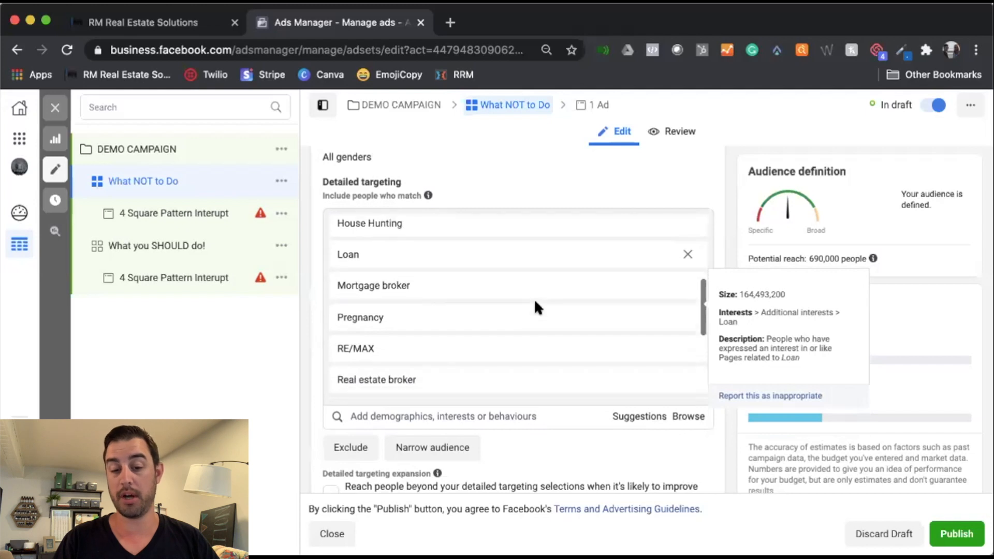
pyautogui.scroll(-1, 519, 317)
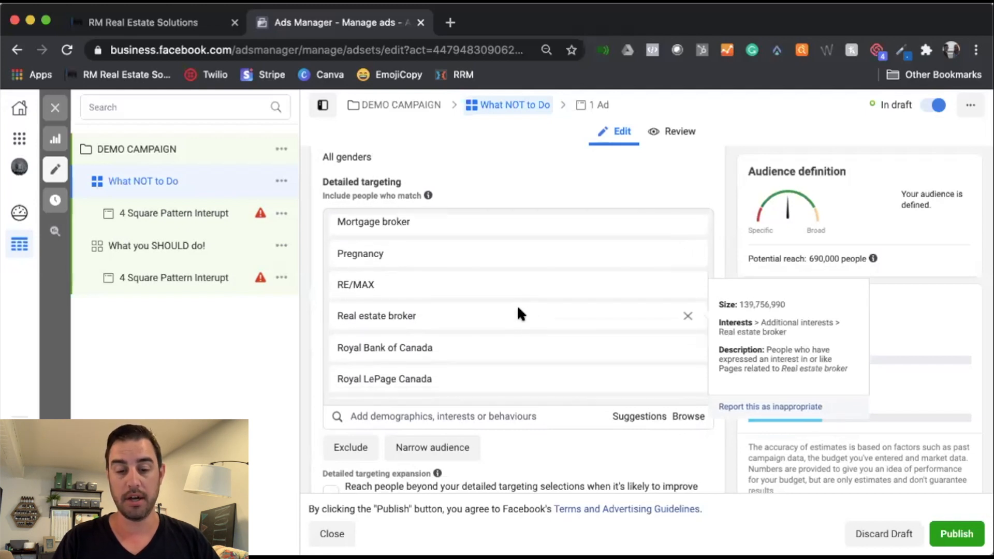
pyautogui.scroll(-1, 518, 314)
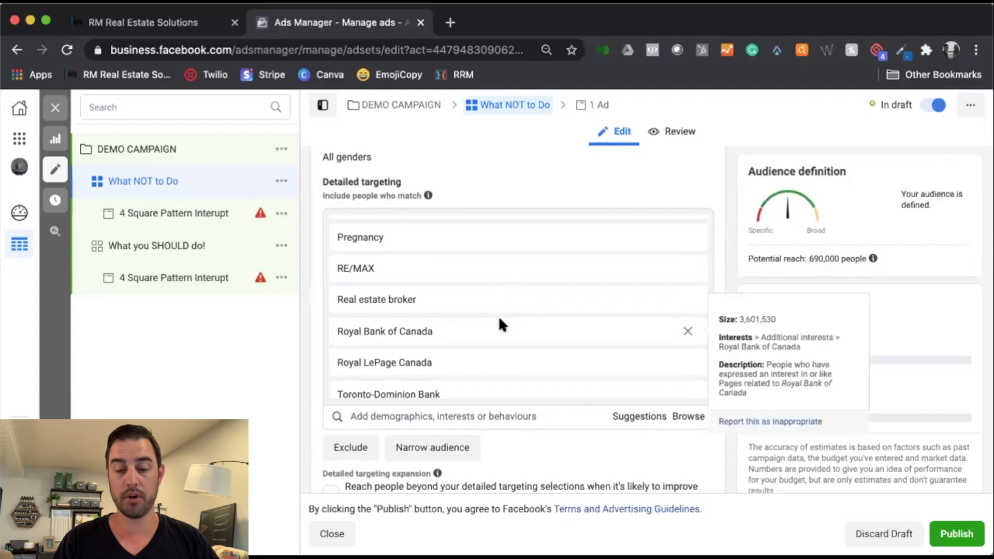
pyautogui.scroll(-3, 498, 324)
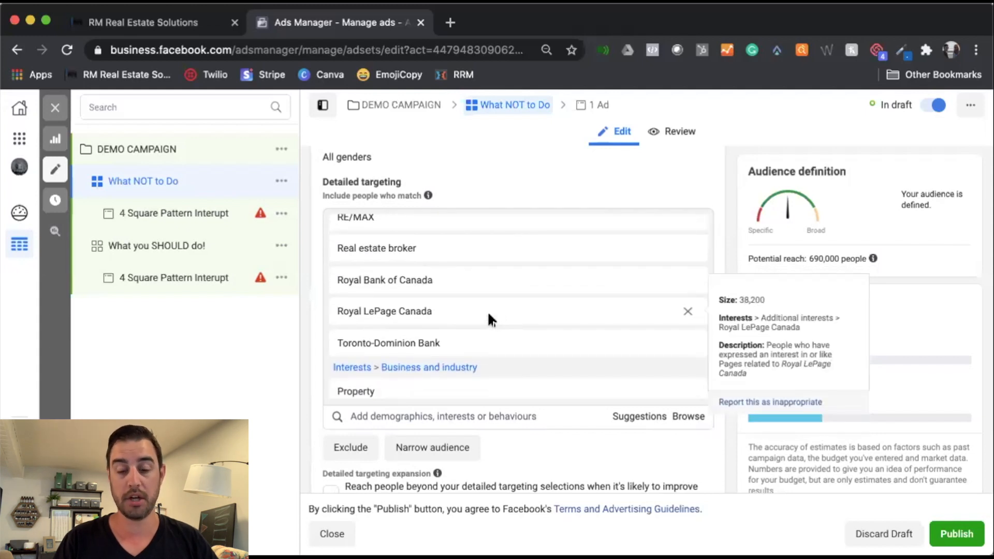
pyautogui.scroll(-3, 488, 305)
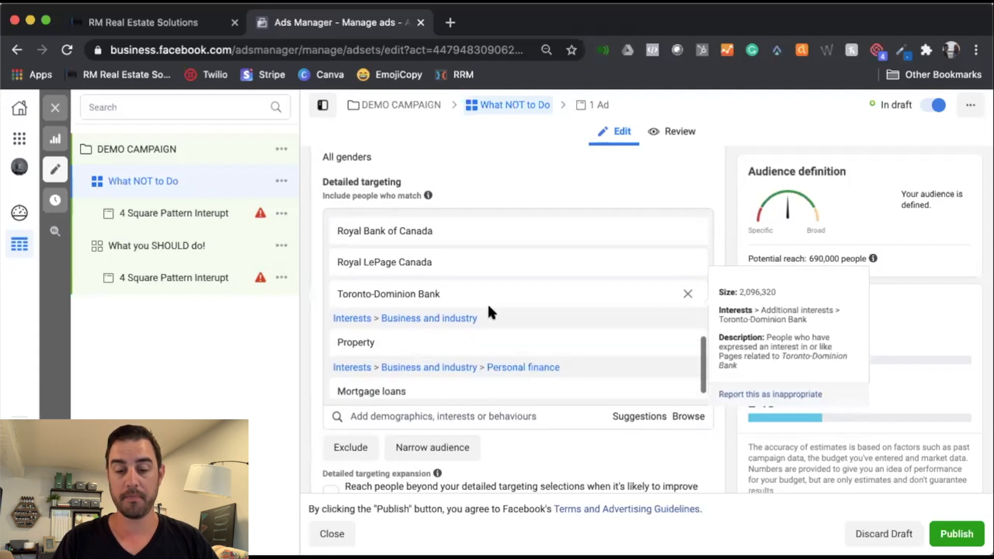
pyautogui.scroll(-1, 487, 310)
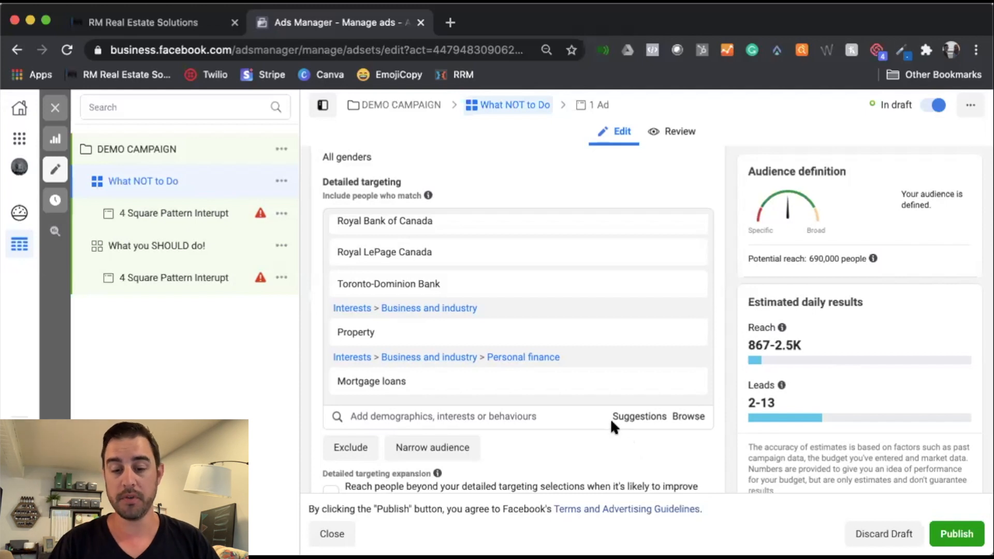
pyautogui.scroll(3, 592, 402)
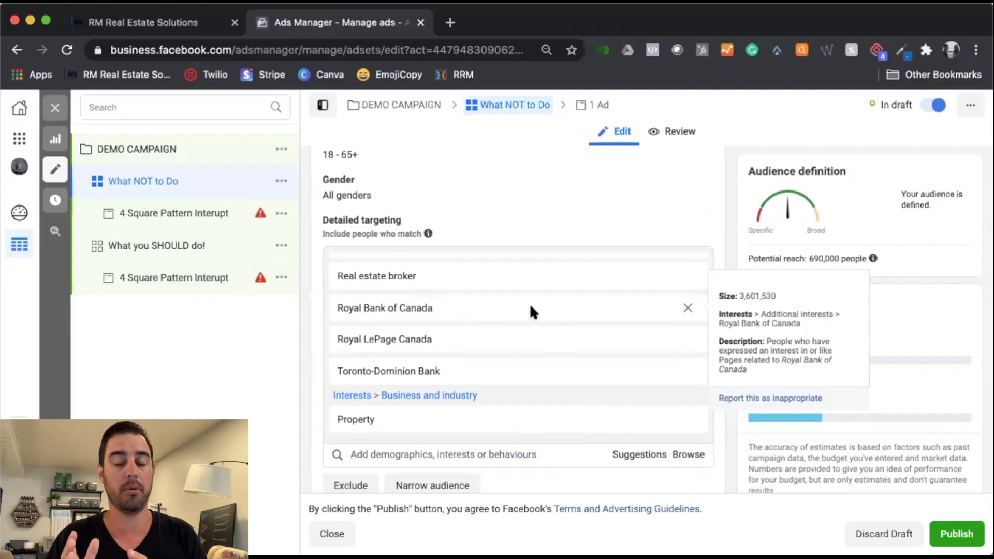
pyautogui.scroll(-2, 531, 307)
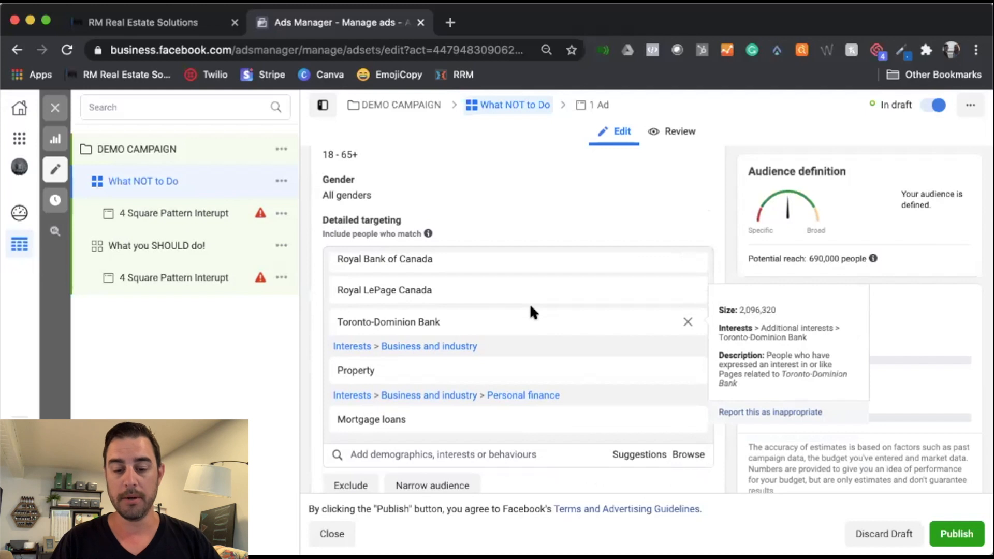
# Switch to the "What you SHOULD do!" ad set and examine its detailed targeting, including the groups that people must also match
pyautogui.scroll(-1, 539, 305)
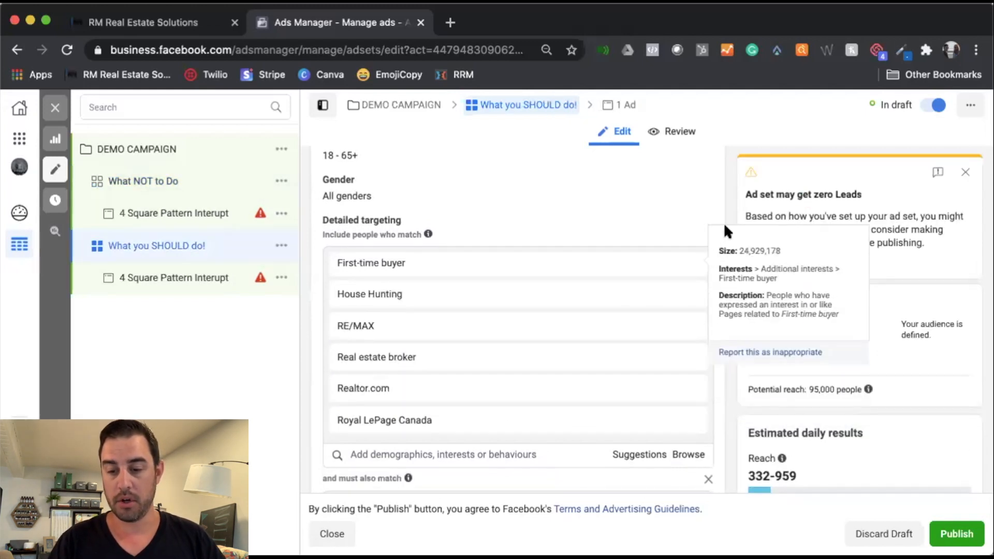
pyautogui.scroll(-2, 713, 203)
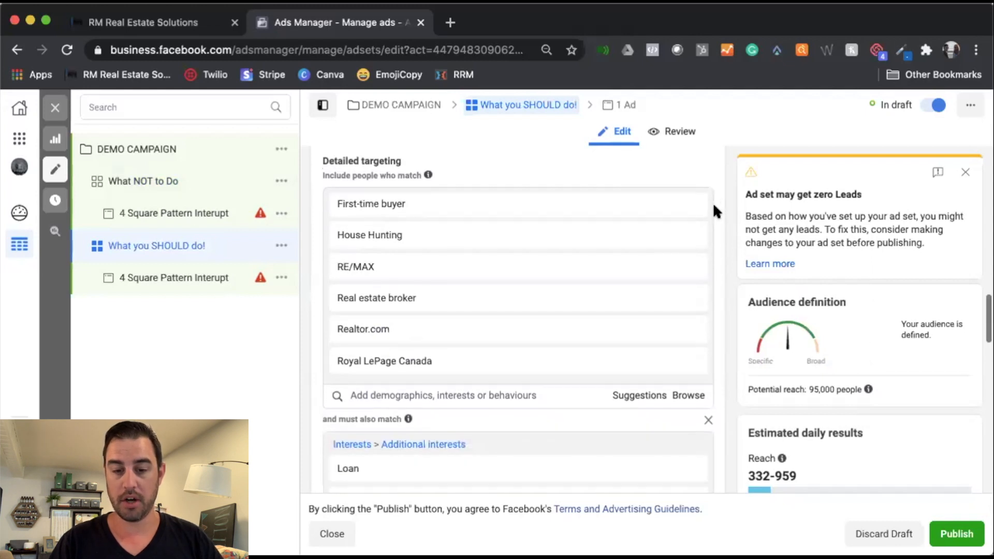
pyautogui.scroll(1, 699, 217)
pyautogui.moveTo(636, 271)
pyautogui.scroll(-1, 635, 269)
pyautogui.scroll(1, 636, 268)
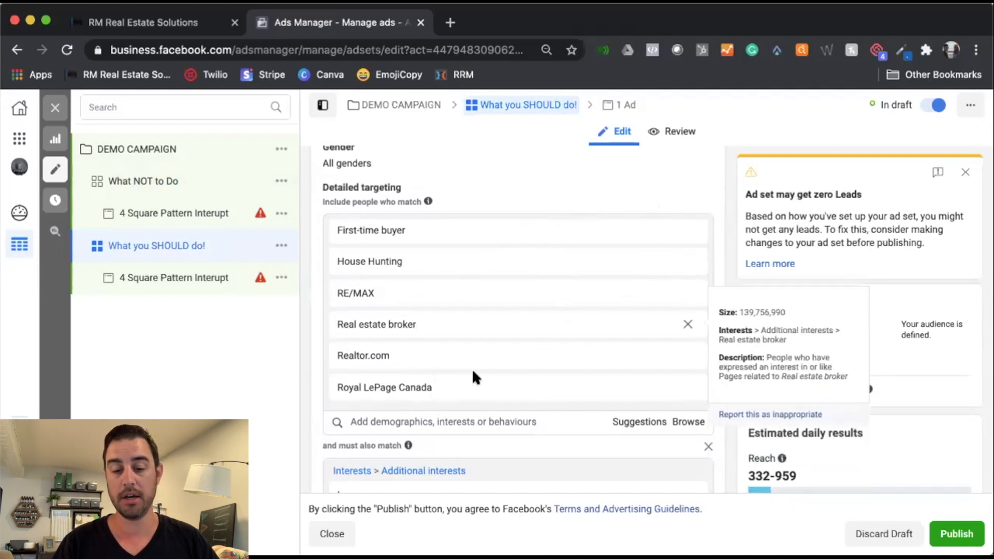
pyautogui.scroll(-1, 545, 355)
pyautogui.scroll(-3, 545, 352)
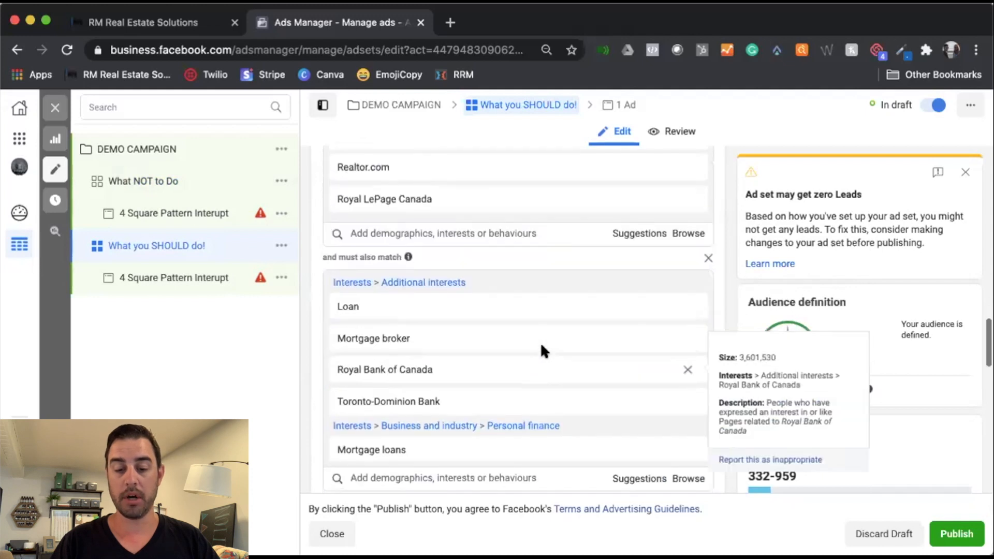
pyautogui.scroll(-1, 494, 338)
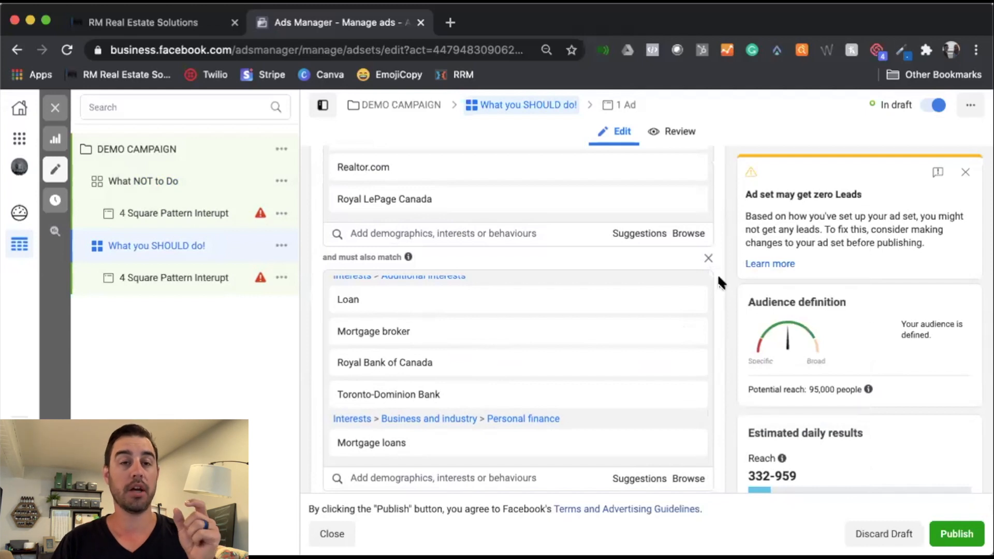
pyautogui.scroll(-3, 719, 282)
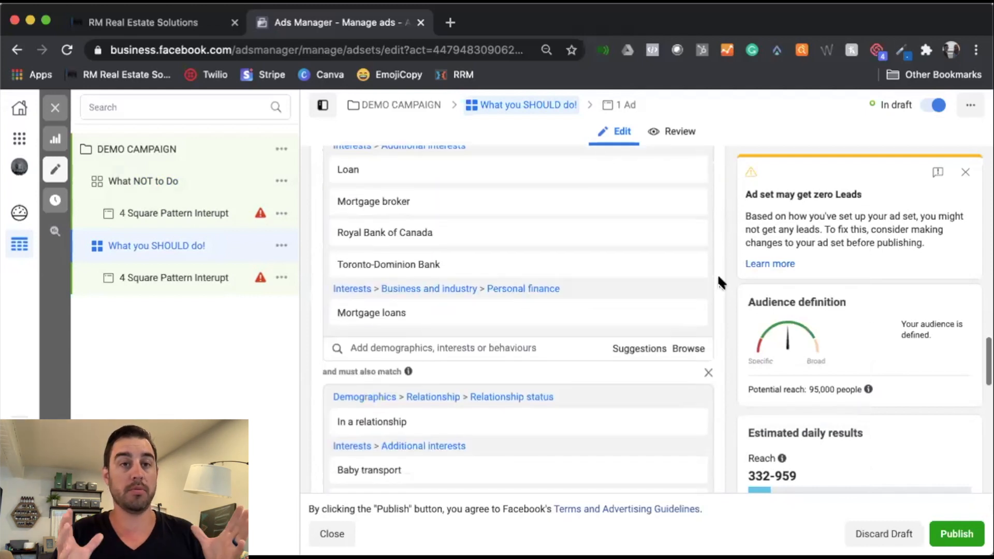
pyautogui.scroll(-3, 718, 283)
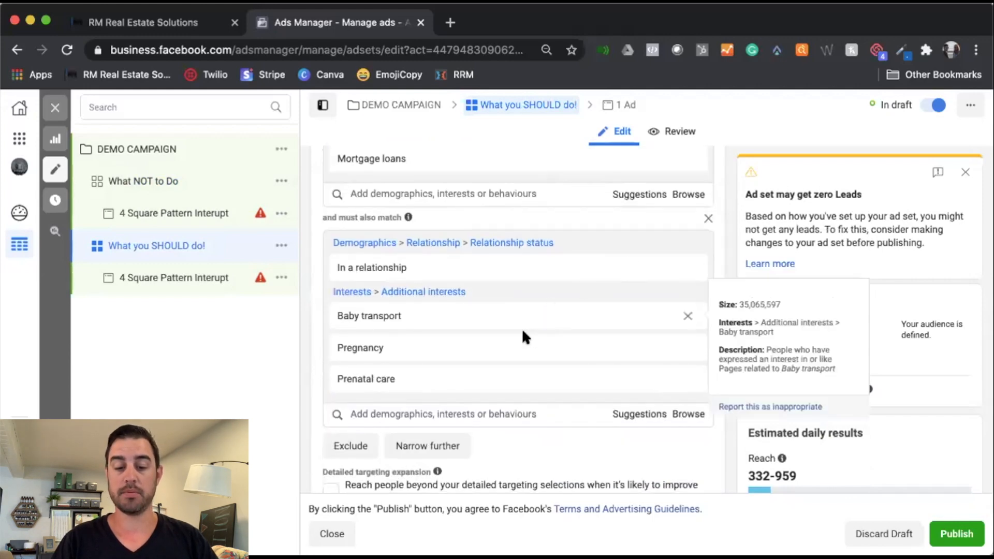
# Add the suggested Child safety seat interest to the must-also-match group containing Baby transport, Pregnancy and Prenatal care
pyautogui.scroll(-1, 500, 351)
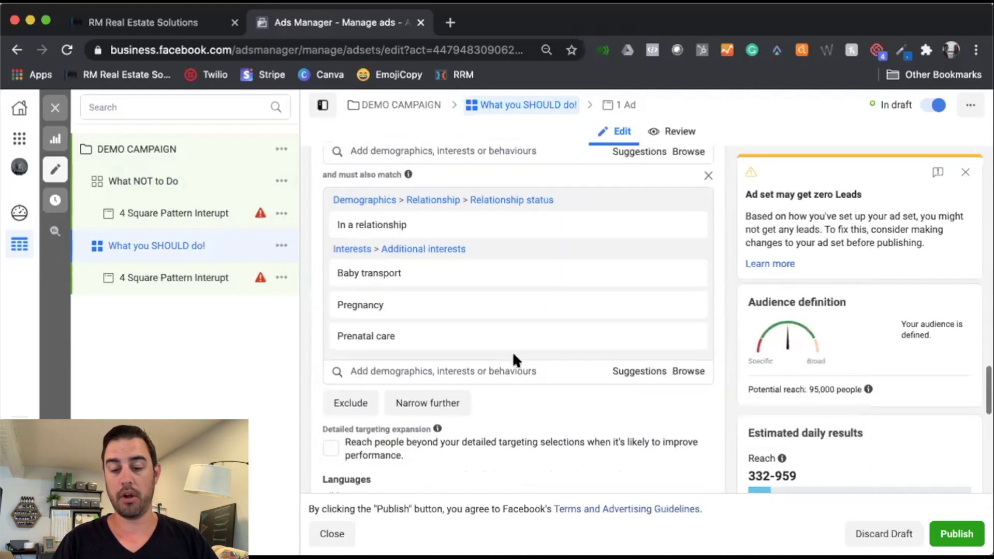
pyautogui.click(626, 373)
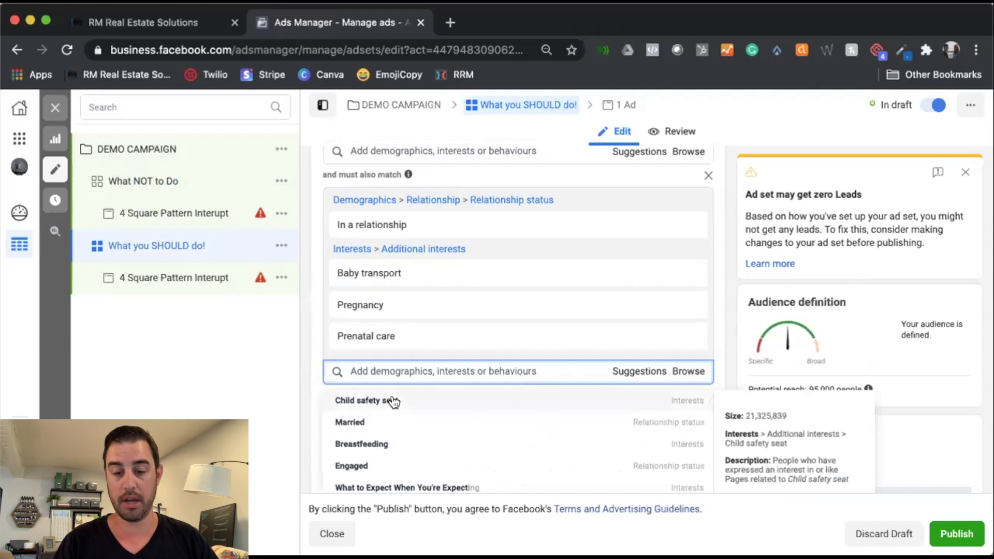
pyautogui.click(551, 391)
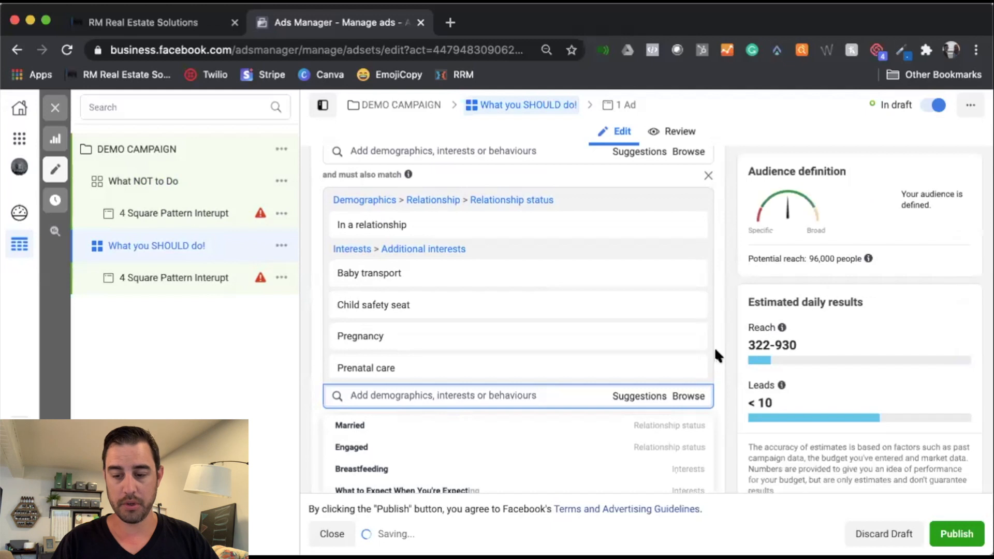
# Check the audience's potential reach and review the home-buying, mortgage and family groups in the detailed targeting
pyautogui.scroll(-1, 805, 256)
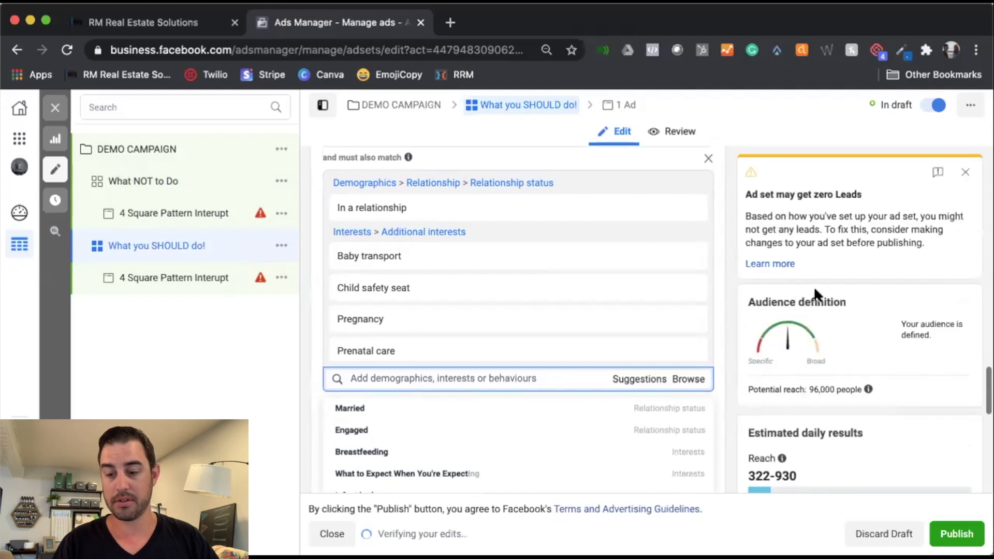
pyautogui.click(965, 172)
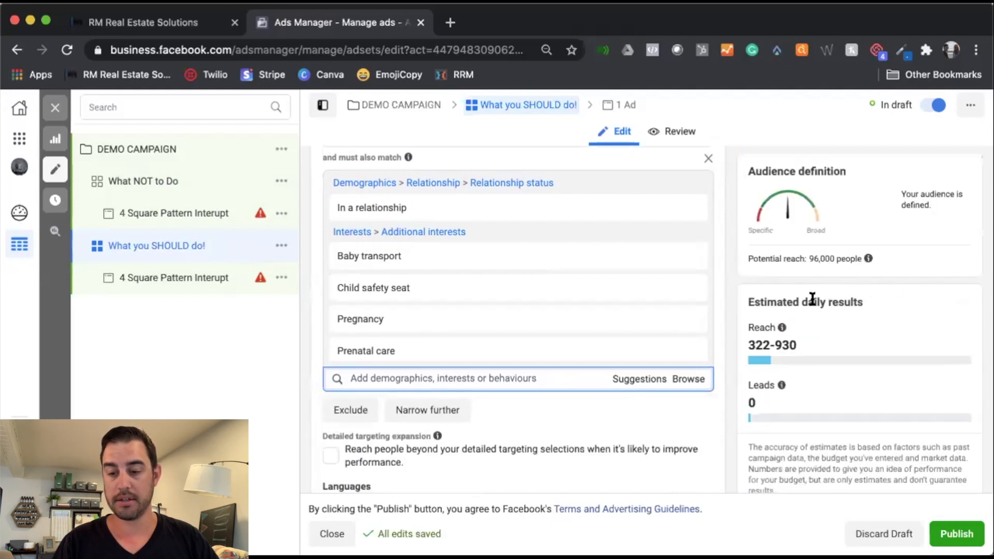
pyautogui.moveTo(810, 255); pyautogui.dragTo(861, 259)
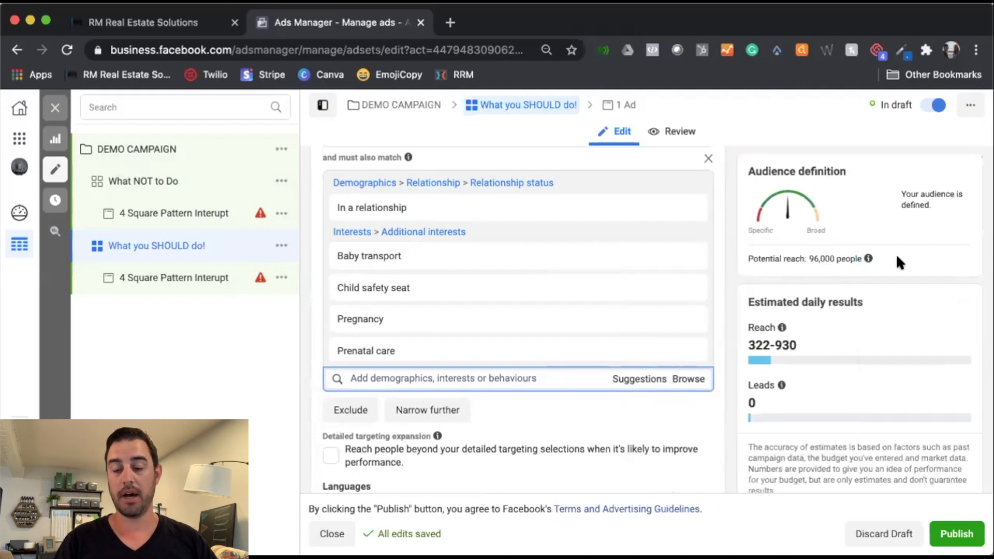
pyautogui.moveTo(852, 265)
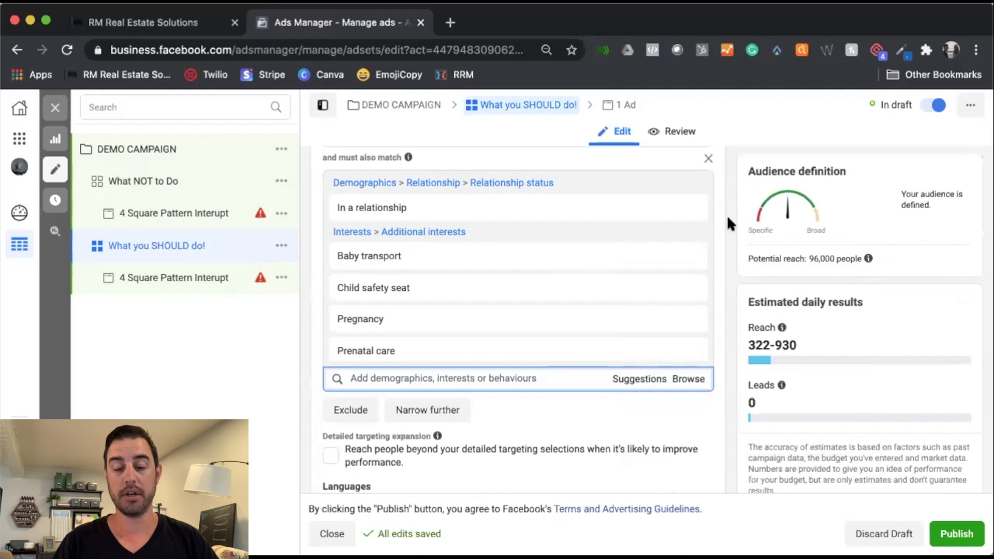
pyautogui.scroll(5, 721, 231)
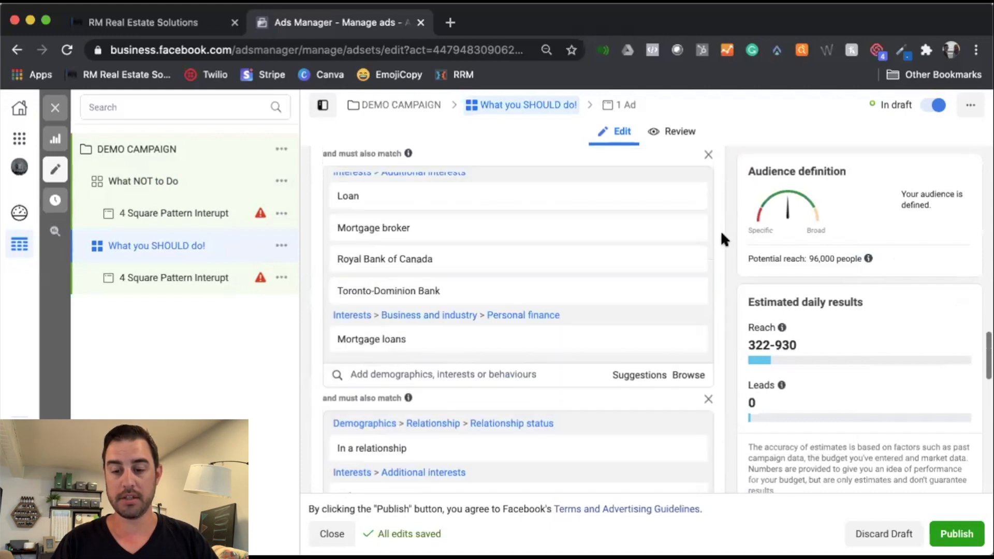
pyautogui.scroll(5, 720, 231)
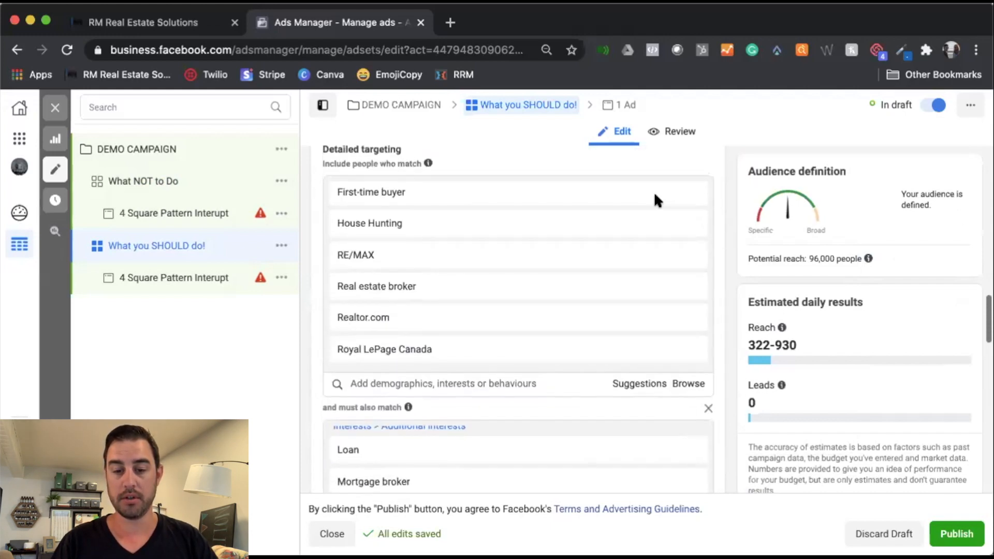
pyautogui.scroll(-4, 527, 288)
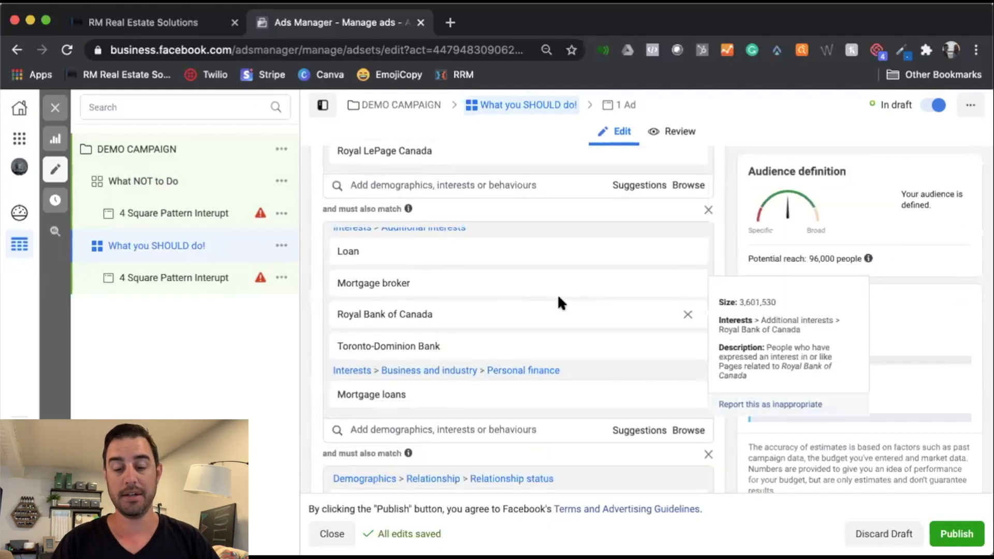
pyautogui.scroll(-3, 559, 298)
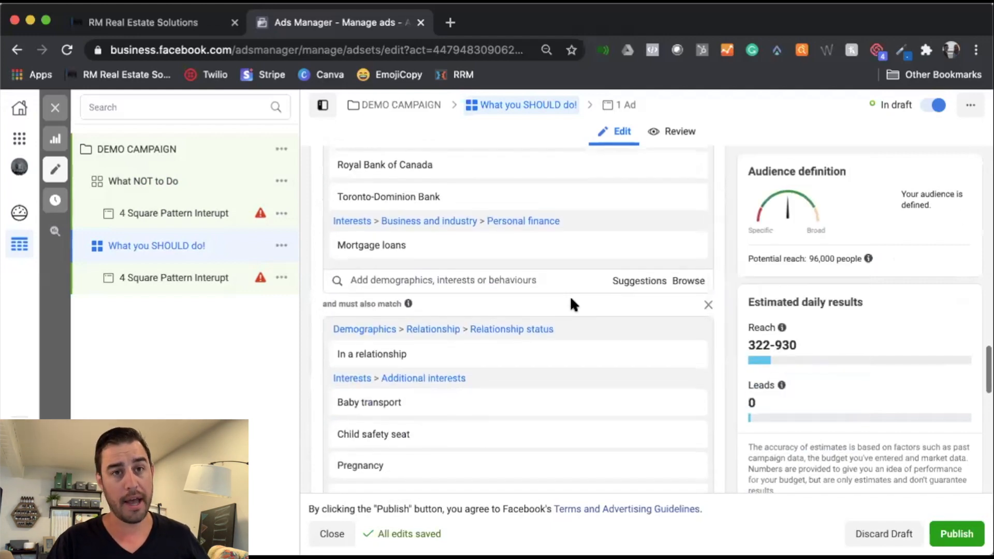
# Exclude people with the job title Real Estate Agent/Broker from the detailed targeting by searching for "Real Estate Agents"
pyautogui.scroll(-4, 570, 297)
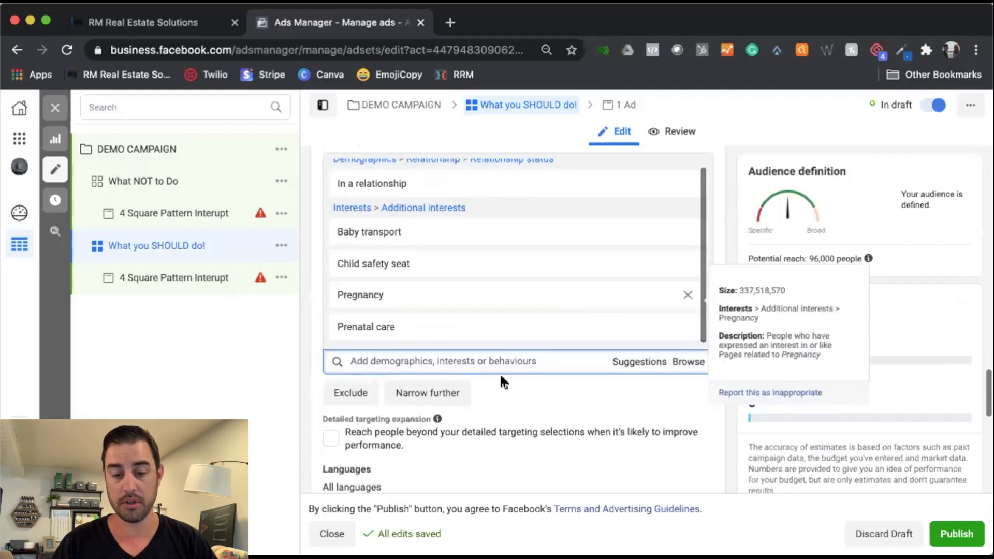
pyautogui.click(349, 394)
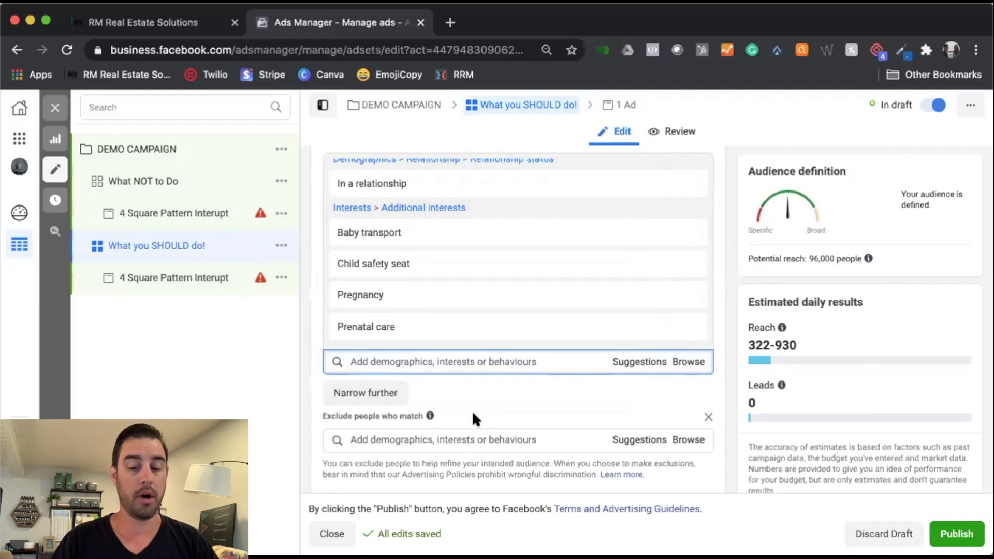
pyautogui.scroll(-2, 473, 411)
pyautogui.click(488, 382)
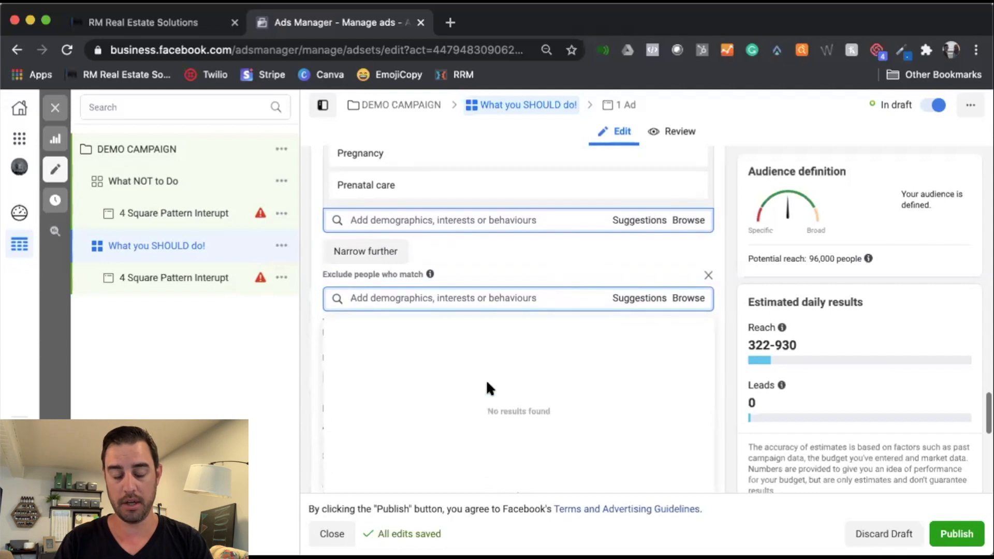
pyautogui.write('Real')
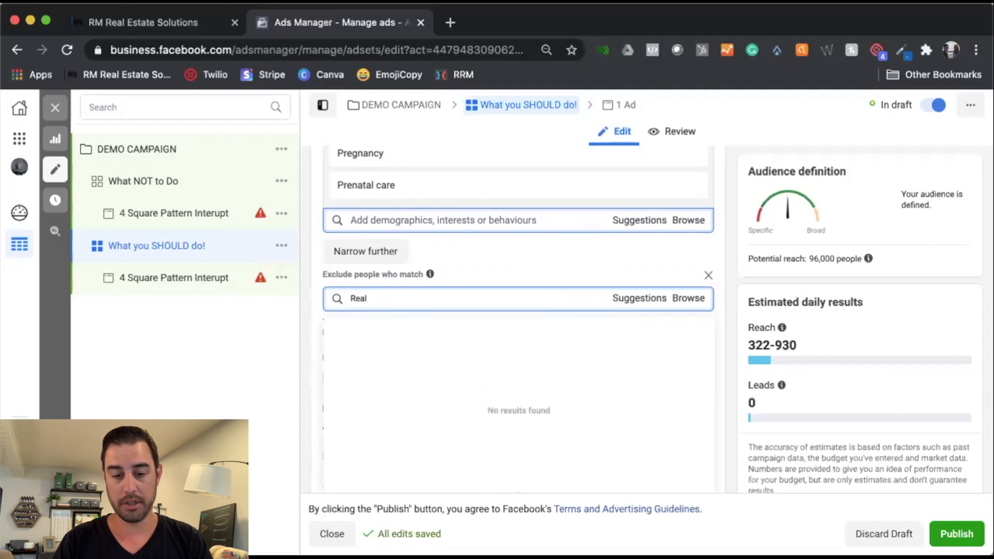
pyautogui.write(' Est')
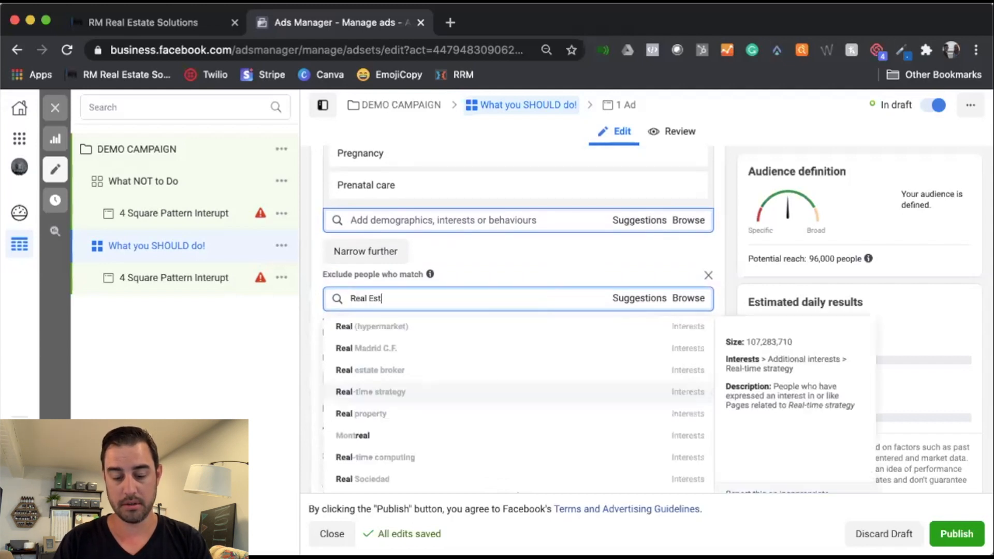
pyautogui.write('ate Agents')
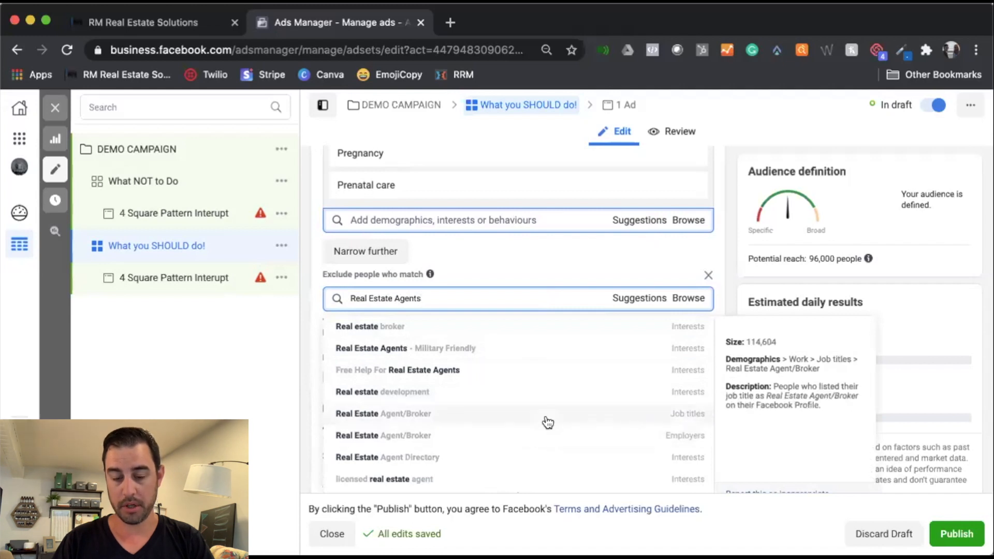
pyautogui.click(545, 413)
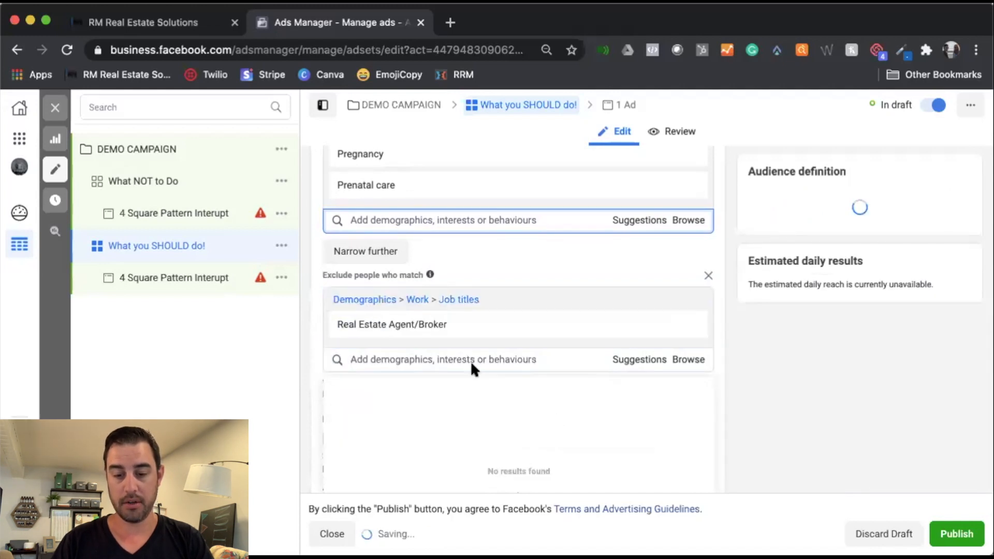
# Search for "remax" among the exclusions and also exclude people whose employer is RE/MAX
pyautogui.write('remo')
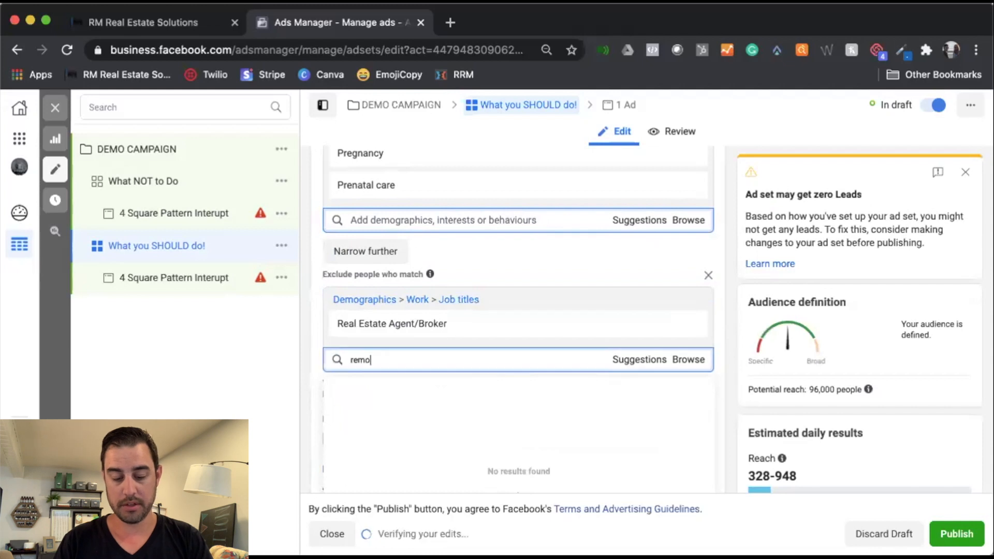
pyautogui.press('BackSpace')
pyautogui.write('ax')
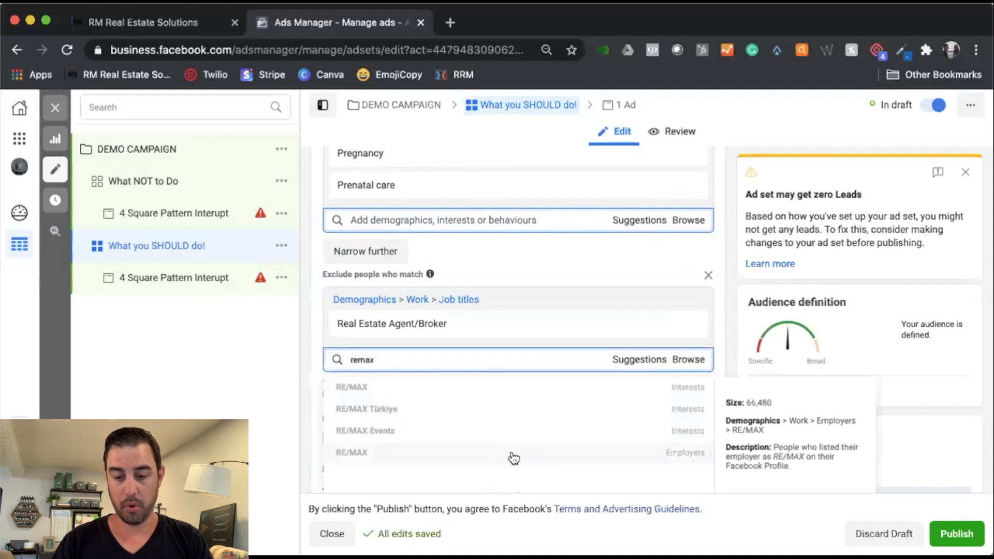
pyautogui.click(611, 451)
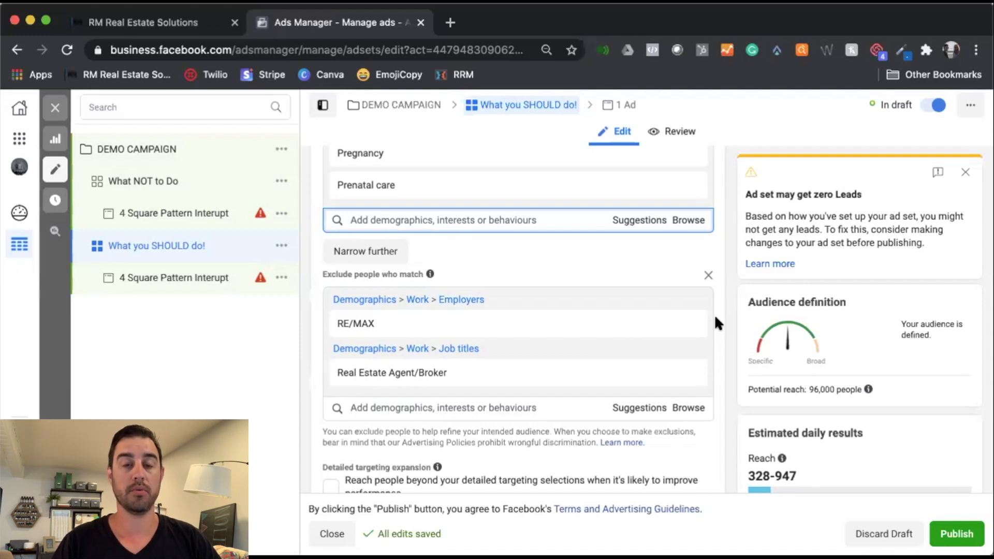
# Open the "4 Square Pattern Interupt" ad under "What NOT to Do" and review its image, primary text, headline, description, call to action and instant forms
pyautogui.click(188, 213)
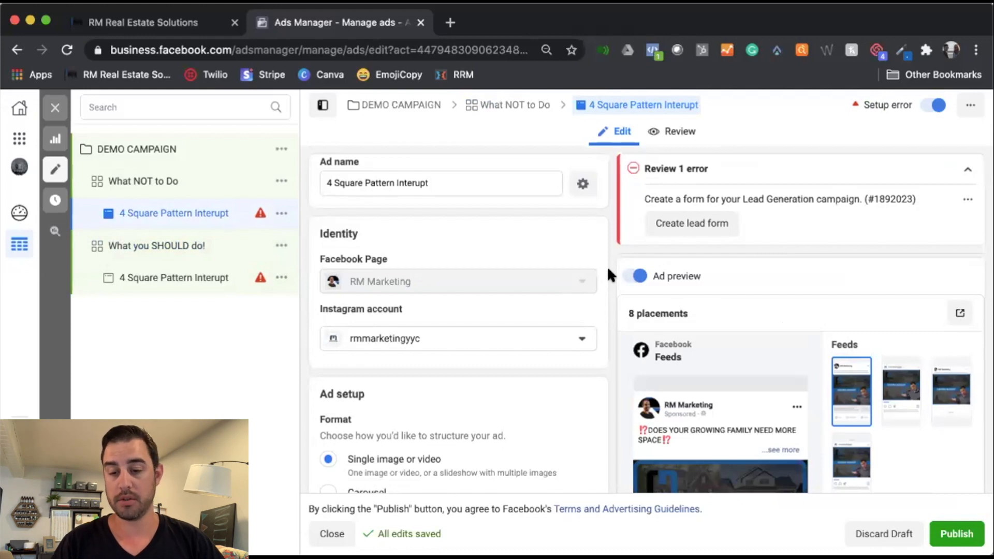
pyautogui.scroll(-4, 607, 266)
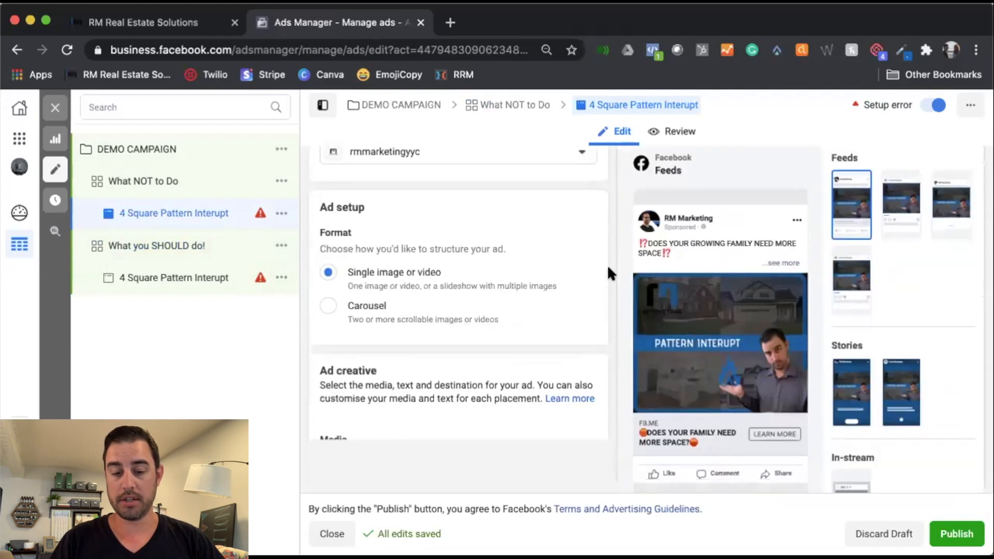
pyautogui.scroll(-5, 608, 265)
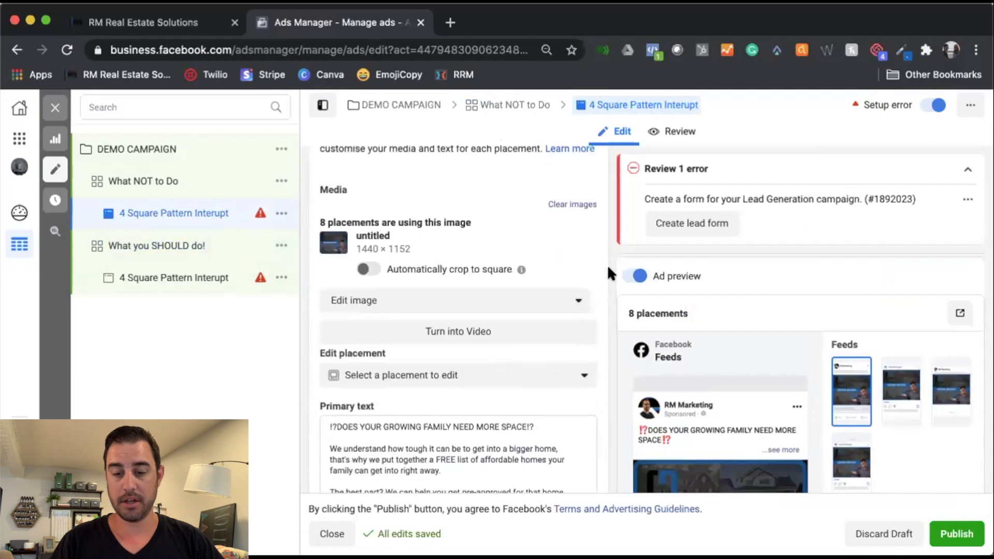
pyautogui.scroll(-3, 702, 281)
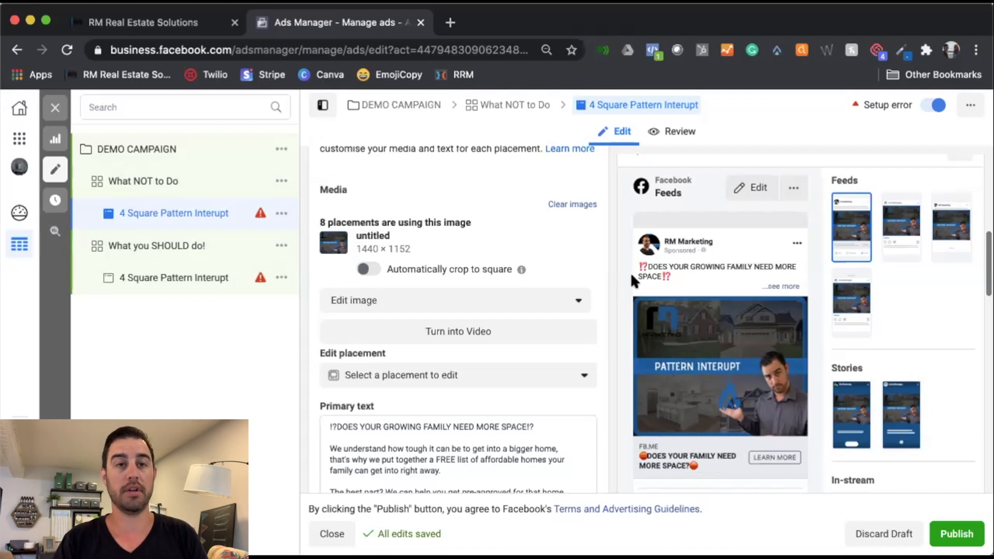
pyautogui.scroll(-5, 573, 331)
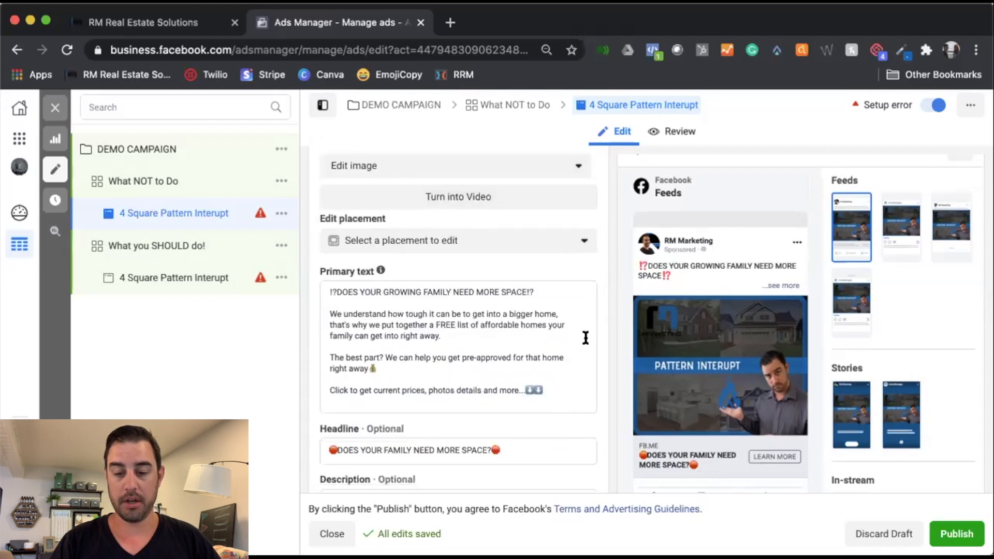
pyautogui.scroll(-5, 604, 332)
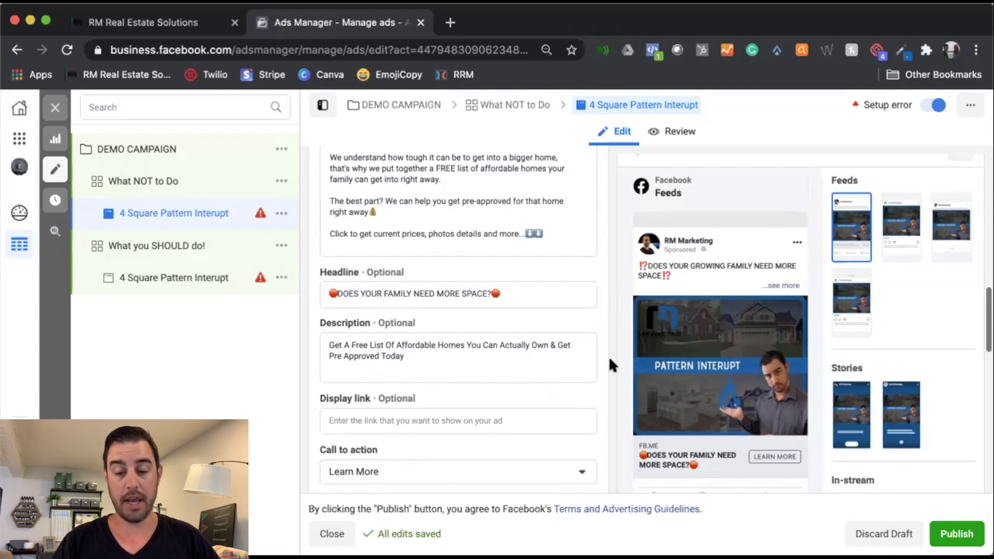
pyautogui.scroll(-5, 610, 365)
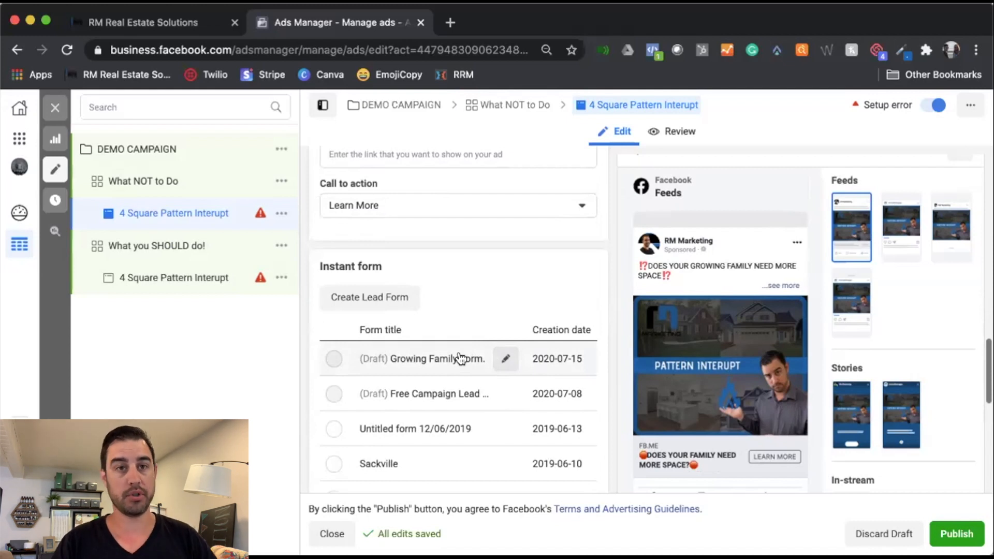
# Open the draft Growing Family Form for editing and examine its preview, including the "Do you own a home?" question
pyautogui.click(505, 358)
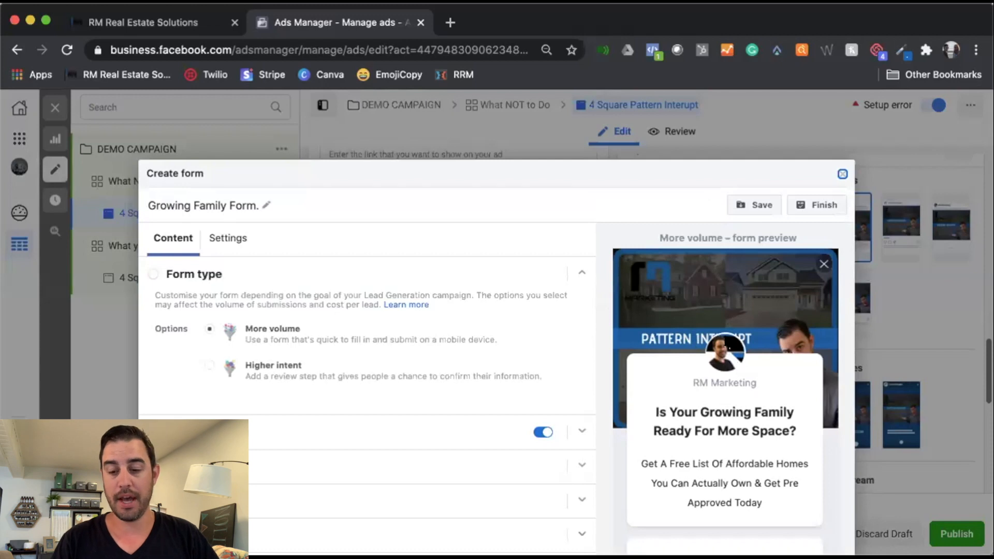
pyautogui.scroll(-2, 694, 318)
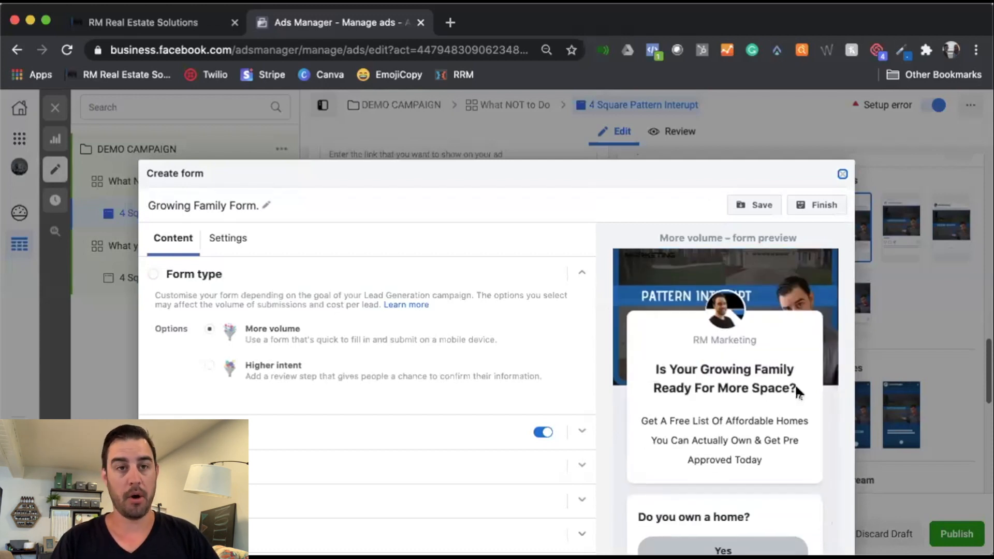
pyautogui.scroll(-2, 795, 389)
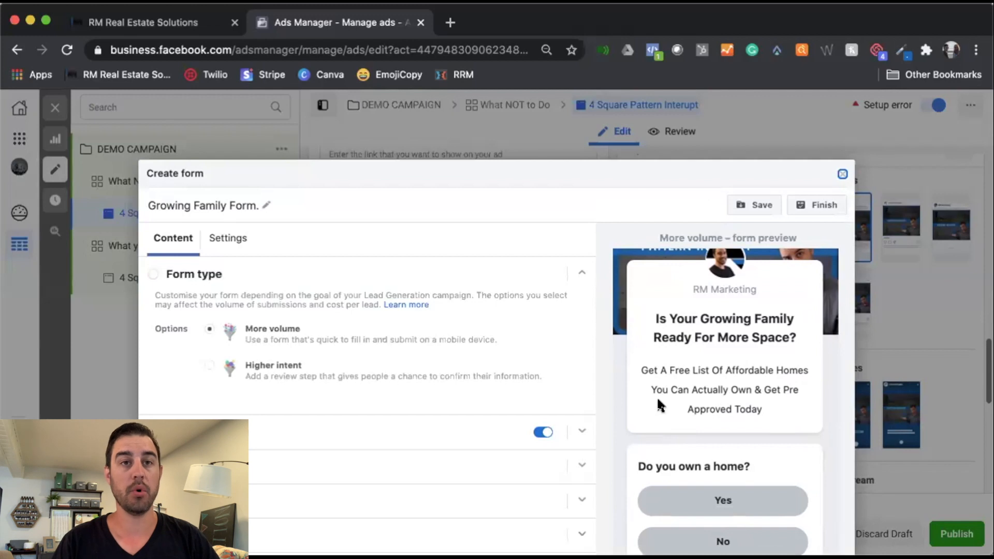
pyautogui.scroll(-1, 656, 397)
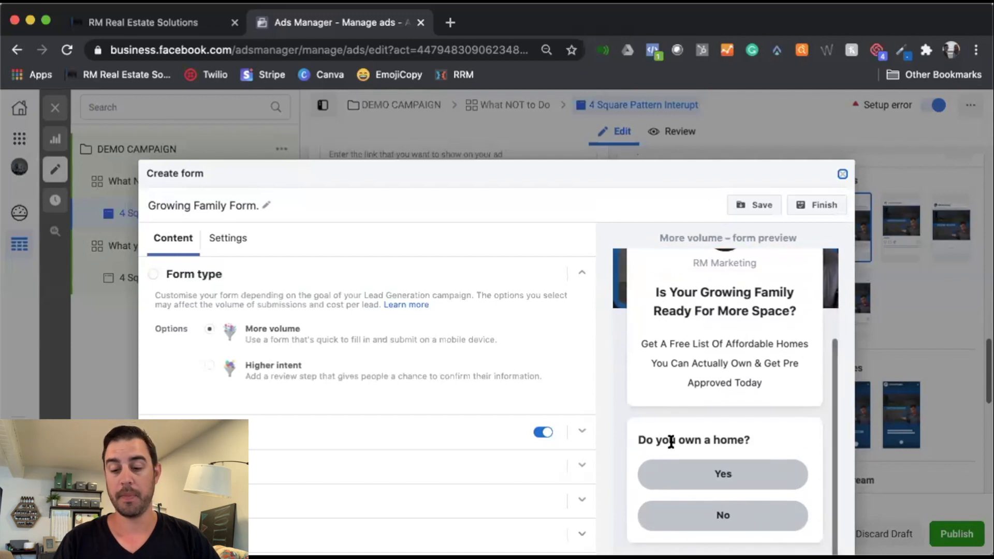
pyautogui.moveTo(641, 438); pyautogui.dragTo(757, 435)
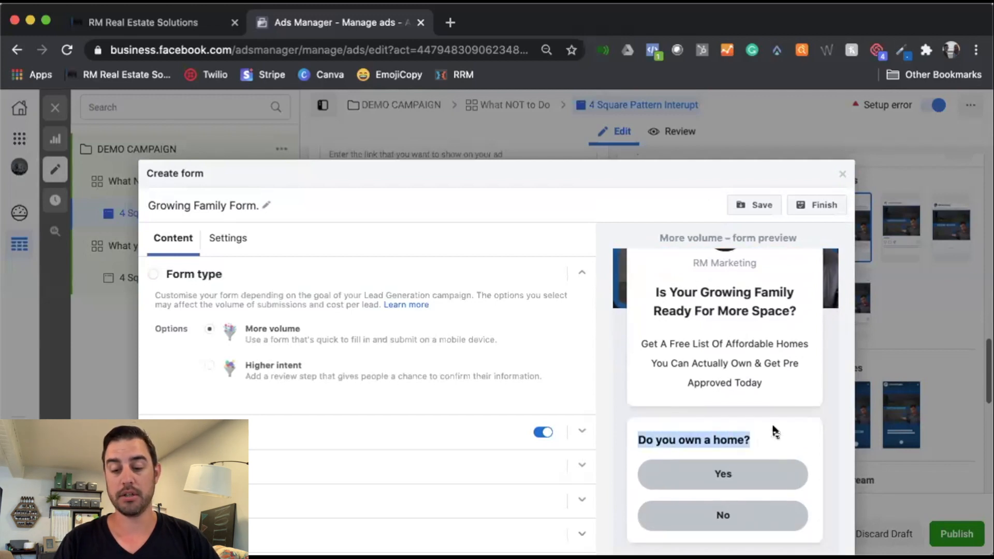
pyautogui.click(775, 430)
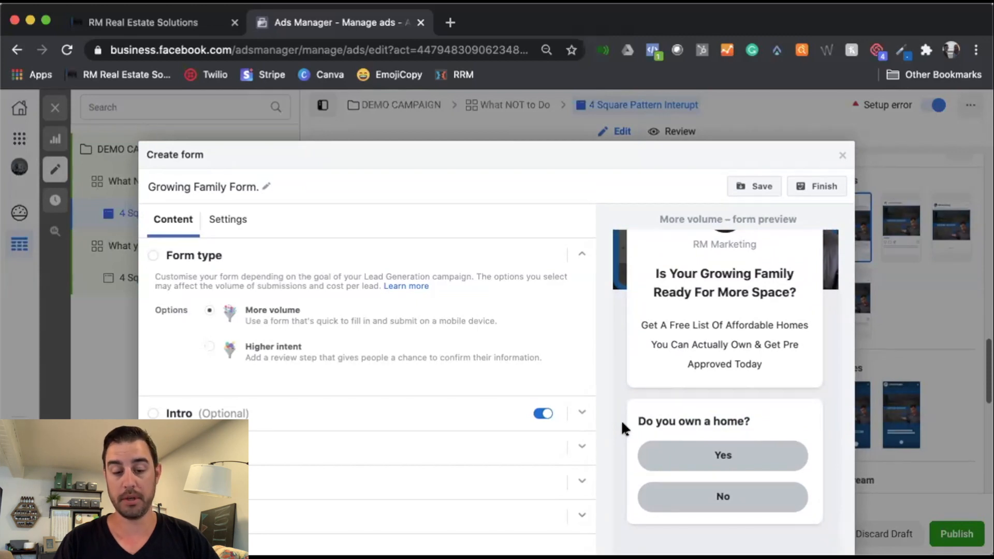
# Review the form's intro headline, image and description, followed by its custom question, prefill message and requested contact information
pyautogui.click(582, 413)
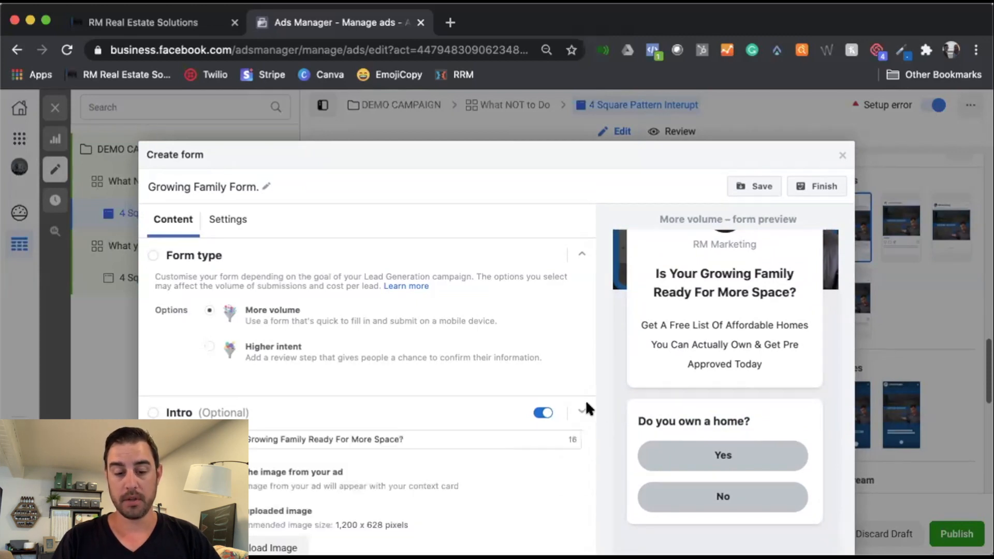
pyautogui.scroll(-3, 510, 404)
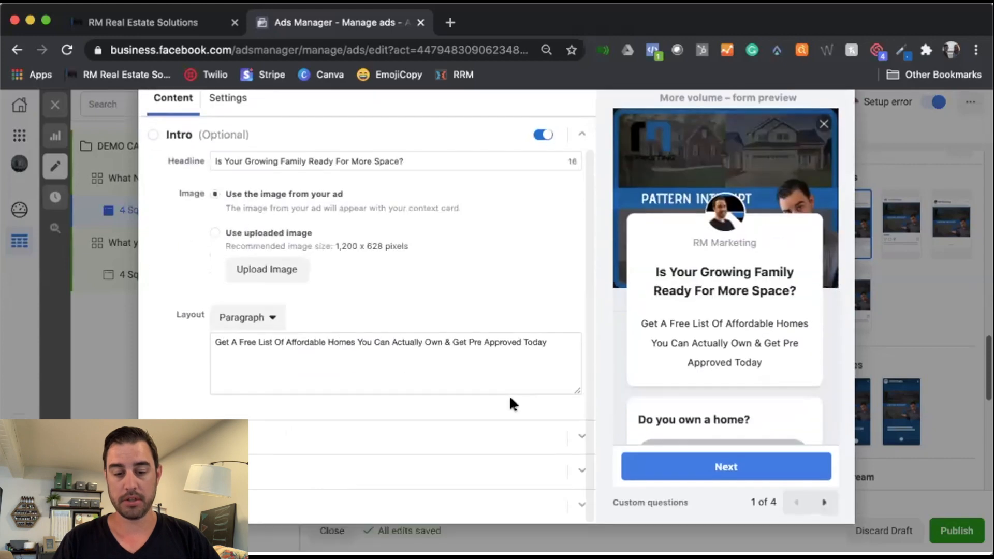
pyautogui.click(578, 438)
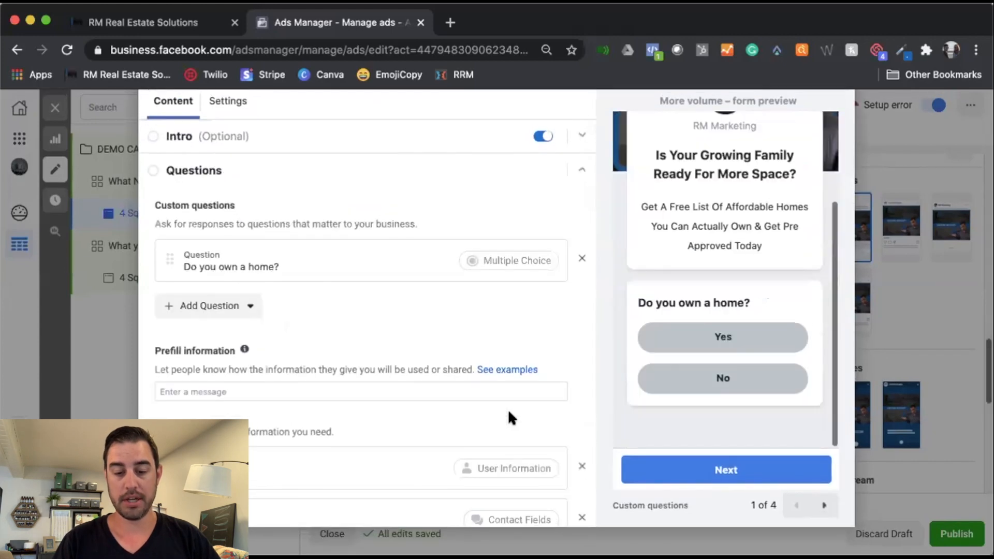
pyautogui.scroll(-4, 510, 418)
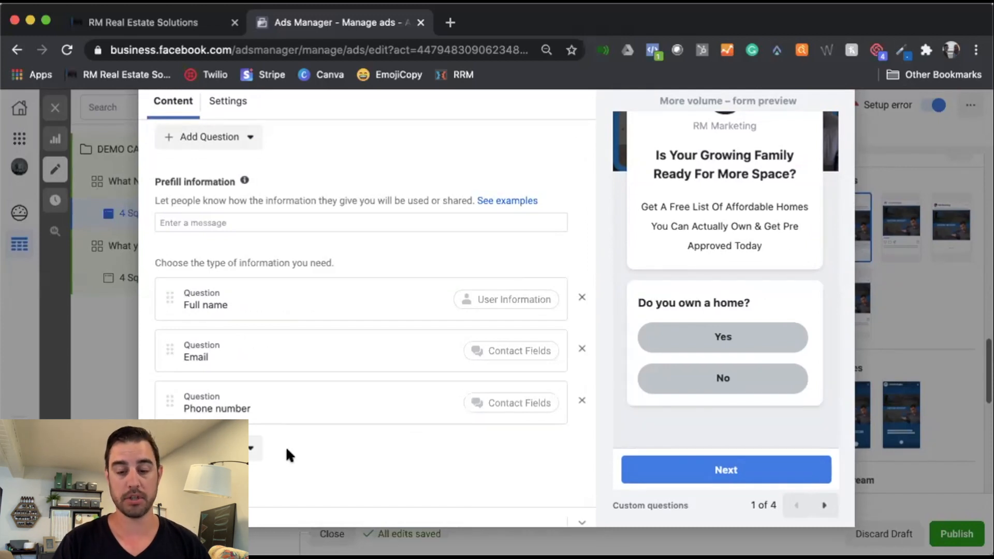
pyautogui.scroll(-2, 287, 451)
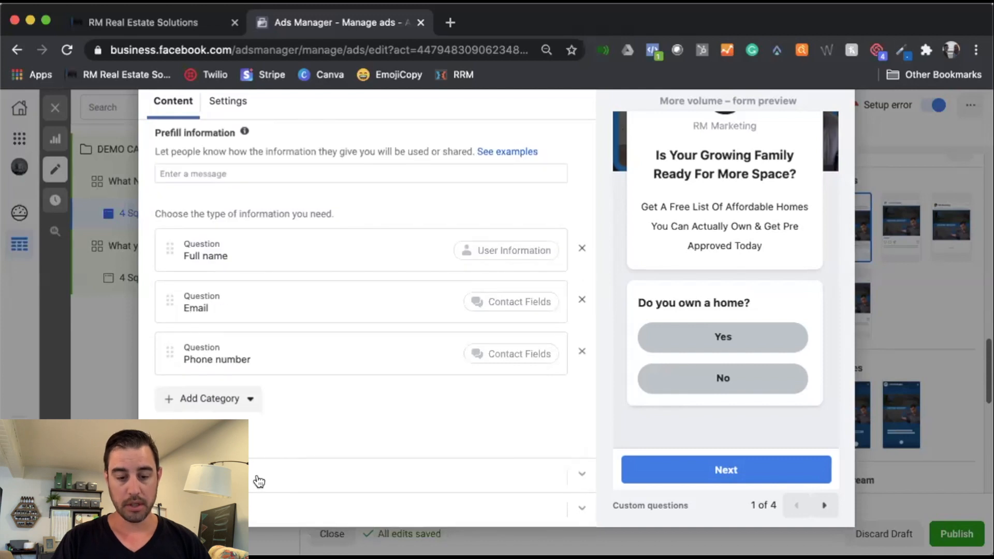
# Examine the form's privacy policy link settings and the completion message for leads, including its headline, description and button settings
pyautogui.click(259, 480)
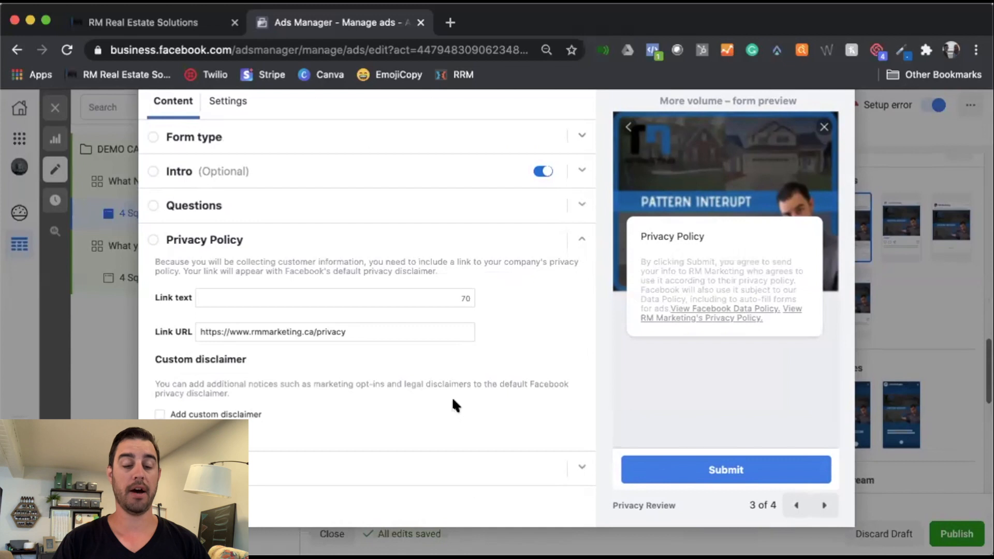
pyautogui.doubleClick(373, 332)
pyautogui.click(436, 398)
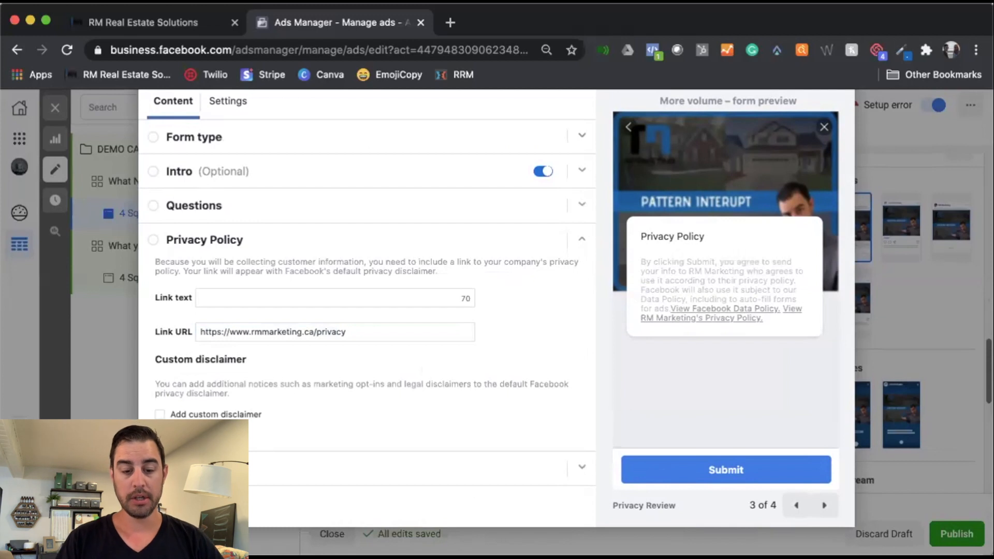
pyautogui.click(364, 461)
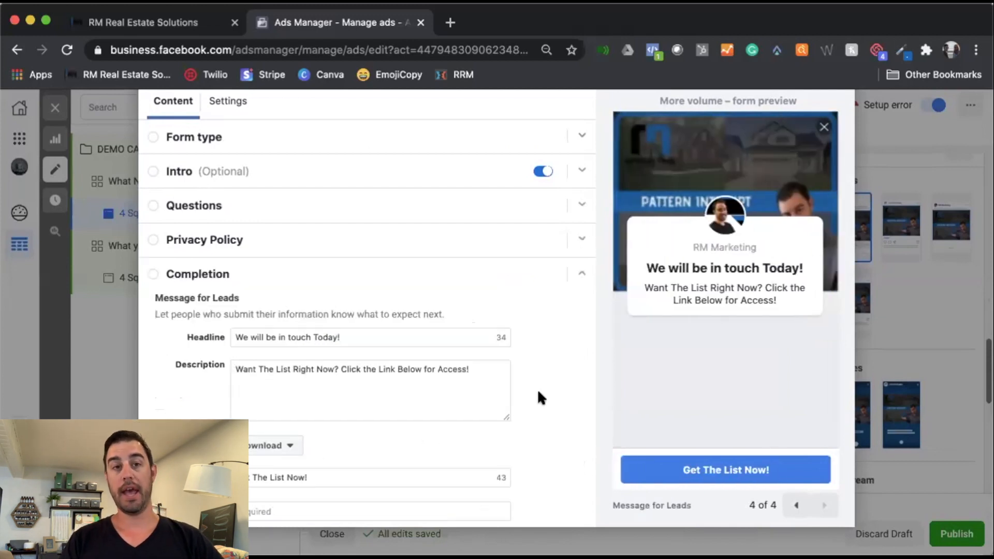
pyautogui.scroll(-1, 533, 391)
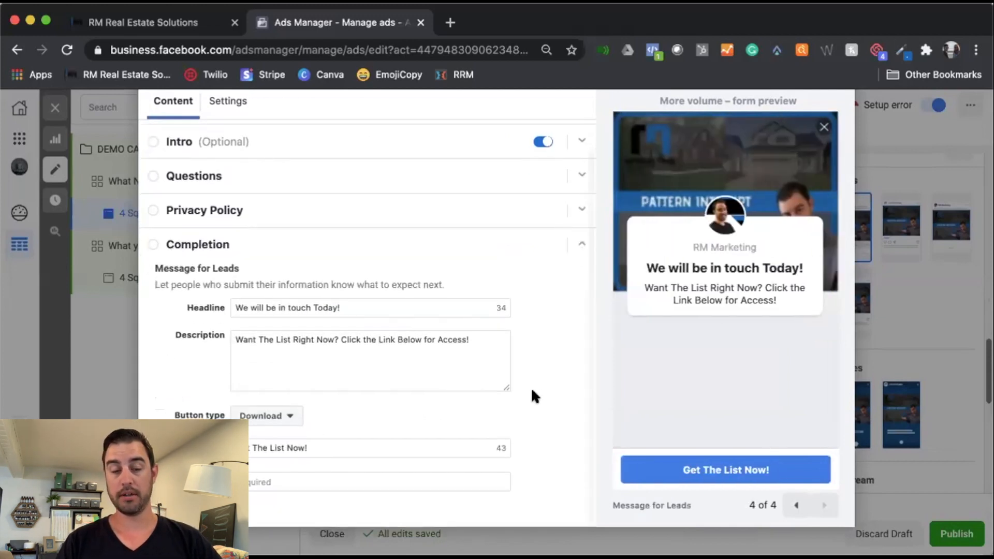